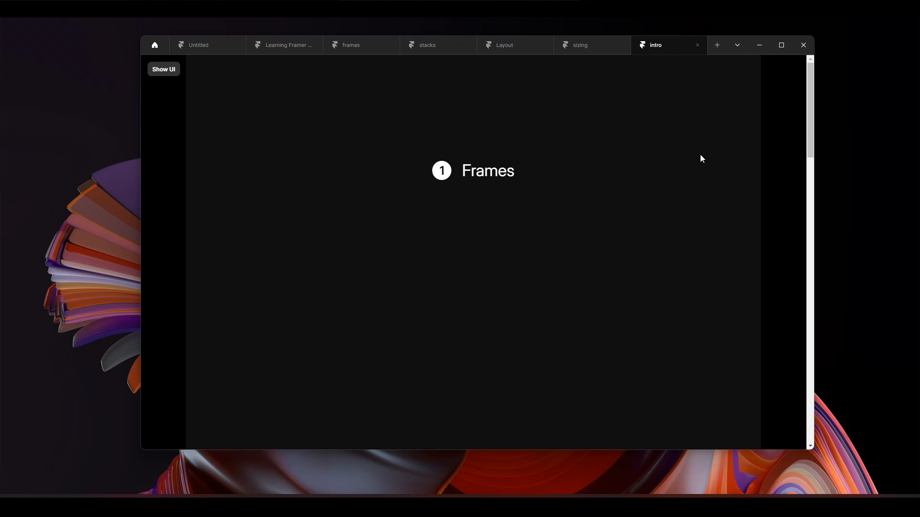
Review the numbered outline of topics on the intro page
scroll(719, 191, "down", 5)
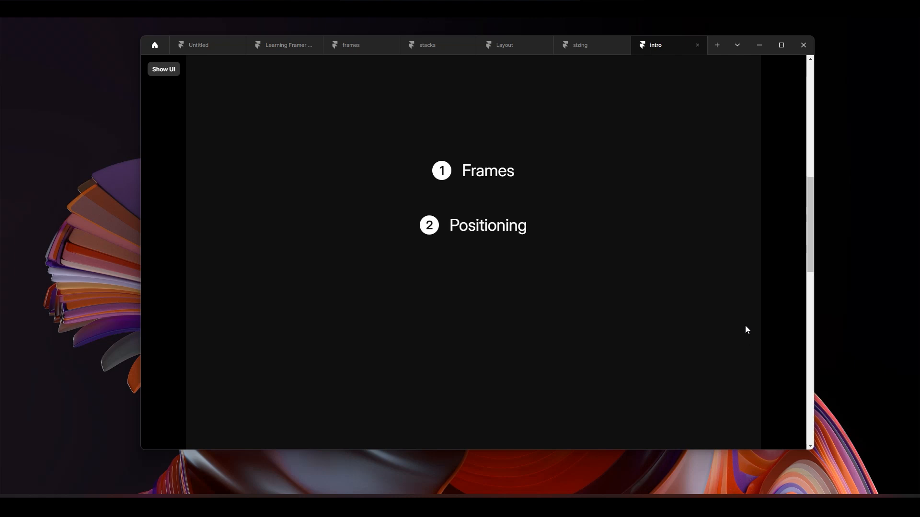
scroll(747, 320, "down", 2)
scroll(747, 320, "down", 4)
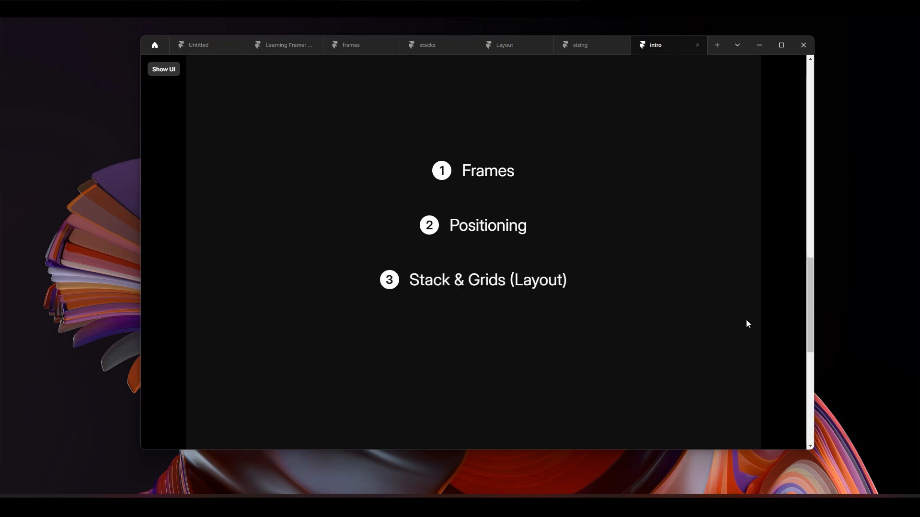
scroll(752, 317, "down", 5)
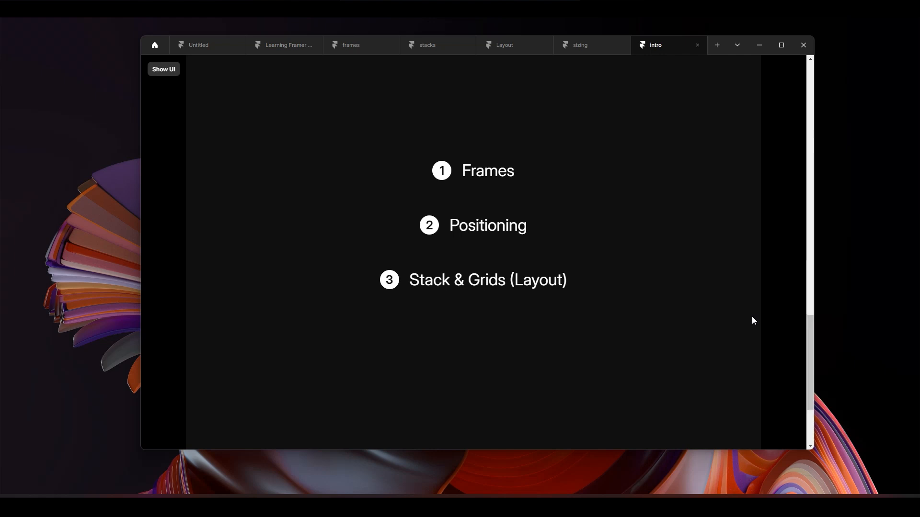
scroll(752, 320, "down", 2)
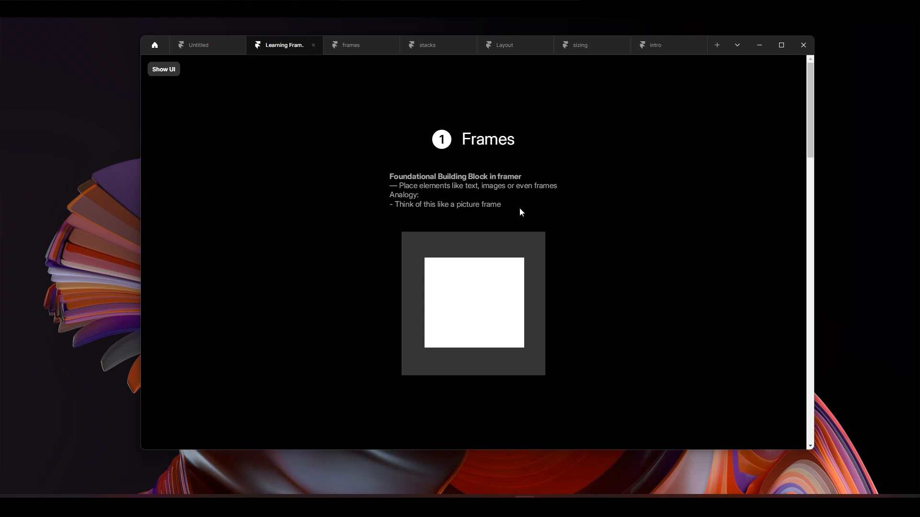
Switch to the frames project to work on its empty Desktop page
left_click(374, 45)
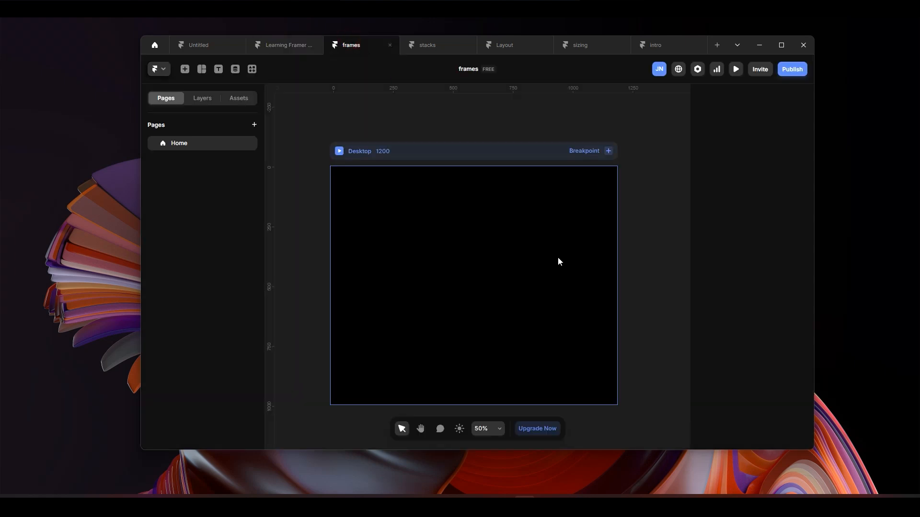
scroll(467, 260, "down", 1)
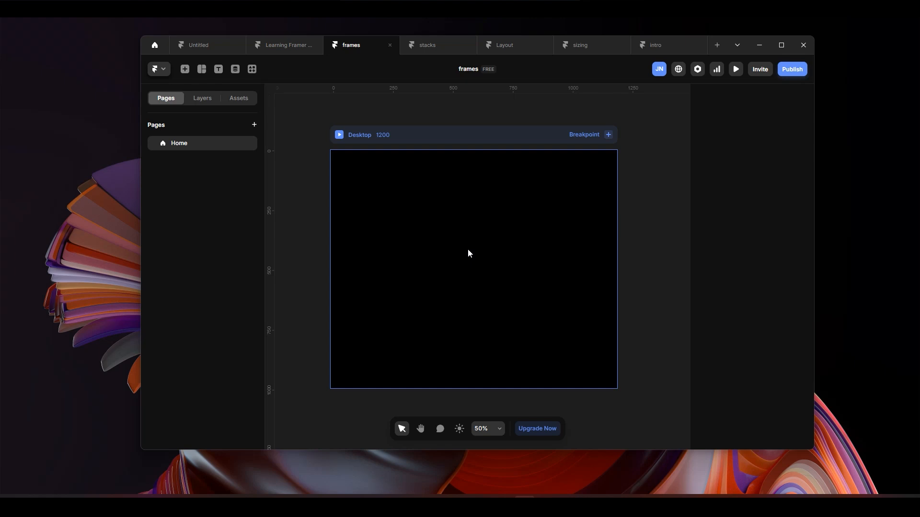
Try to add a frame to the Desktop breakpoint with the Add Frame command
right_click(468, 249)
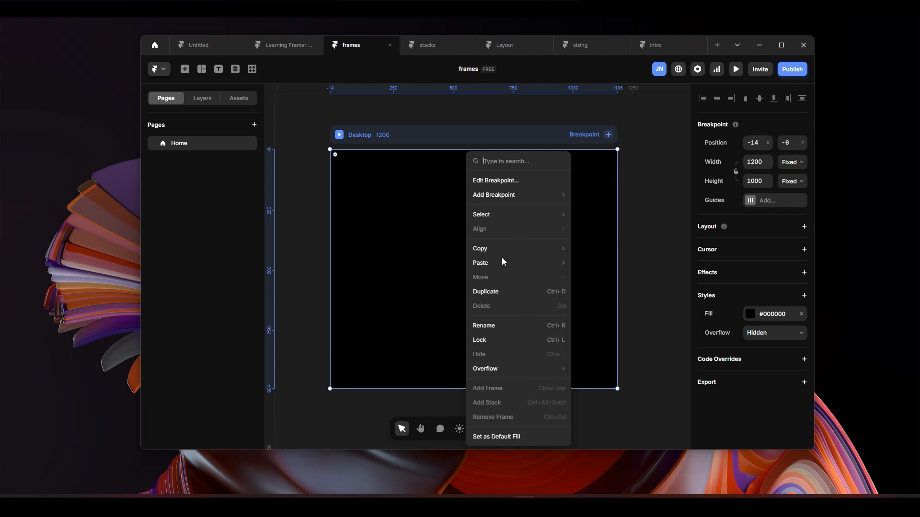
left_click(488, 387)
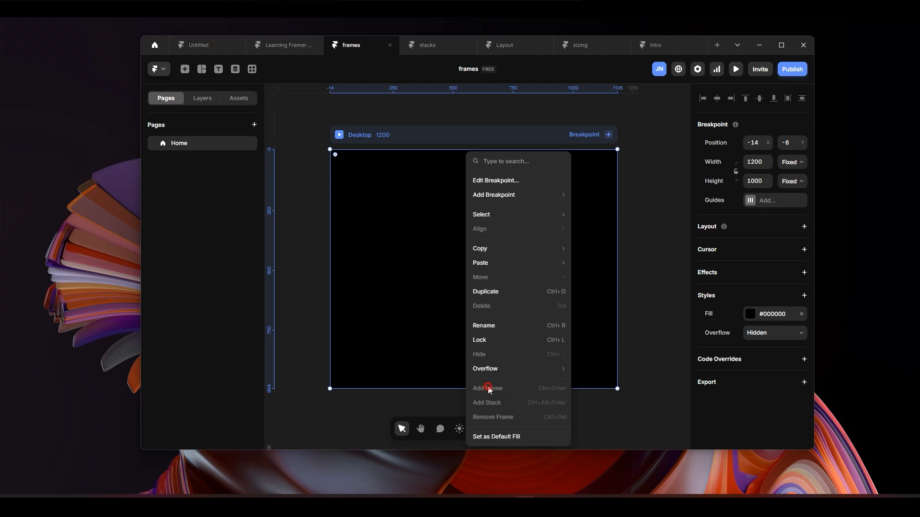
left_click(379, 190)
left_click(295, 144)
left_click(441, 225)
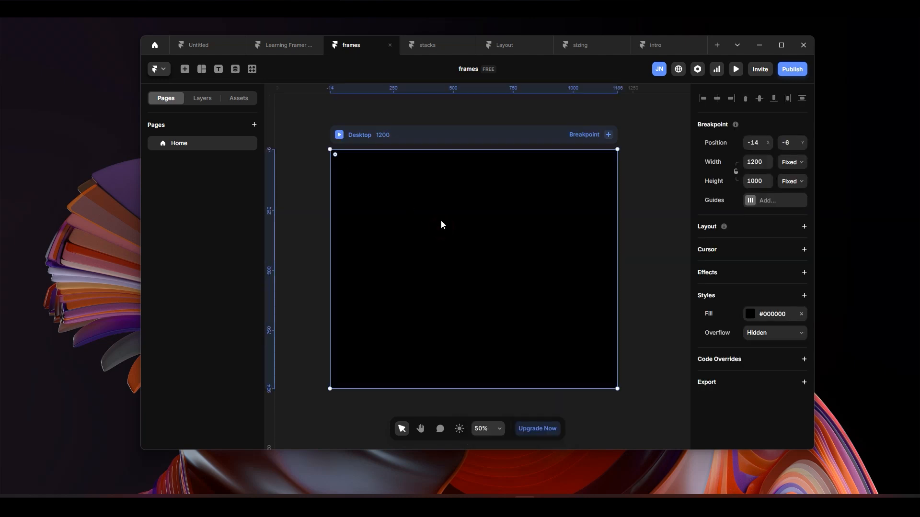
Draw a frame about 694 by 408 px in the middle of the Desktop page
left_click(203, 70)
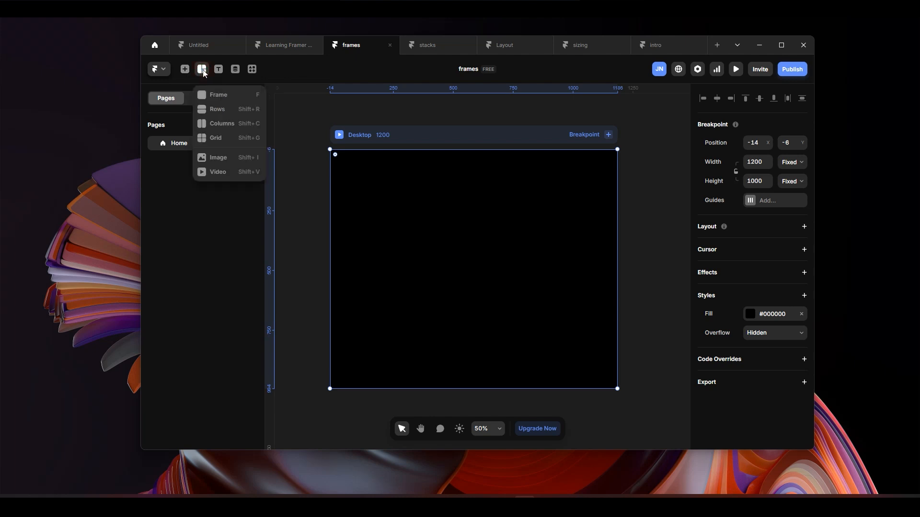
left_click(240, 95)
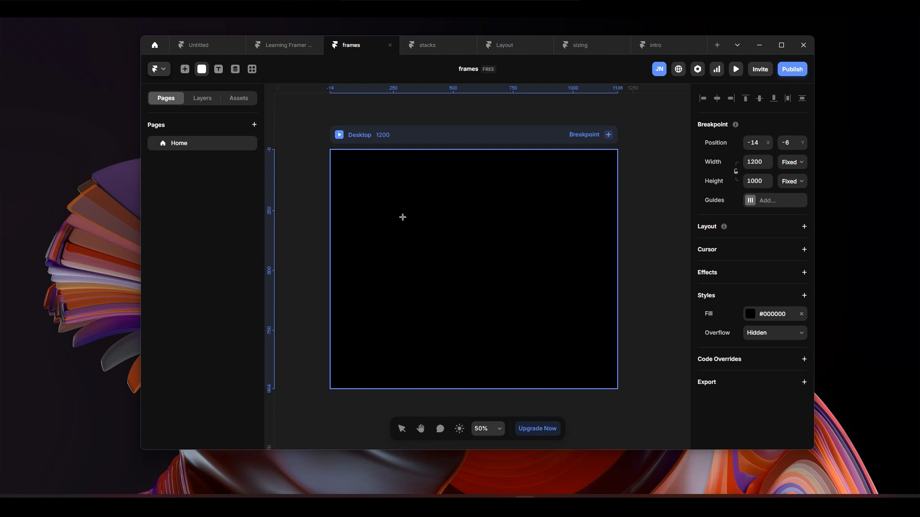
left_click_drag(391, 206, 557, 305)
left_click_drag(460, 250, 461, 251)
scroll(470, 254, "up", 2)
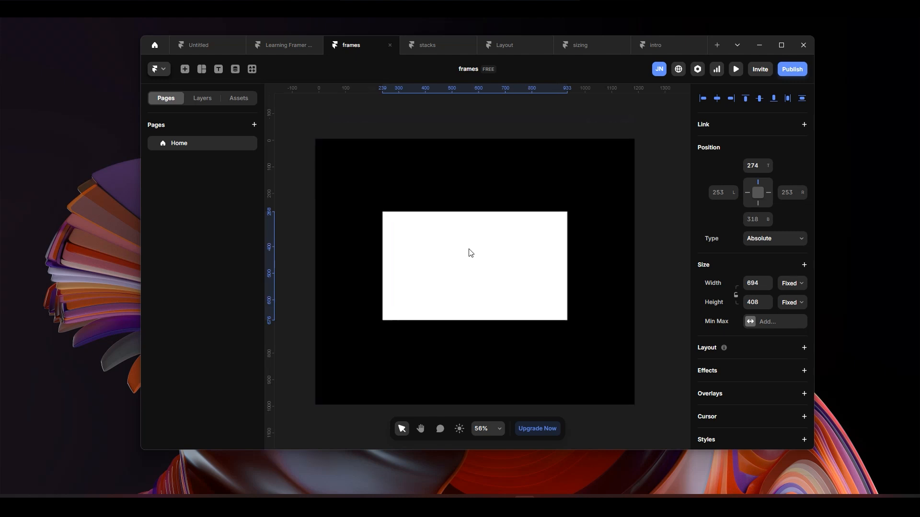
Stretch the white frame to the Desktop page's top and both side edges, making it about 1200 by 601 px
mouse_move(484, 319)
left_mouse_down()
mouse_move(479, 263)
mouse_move(478, 328)
mouse_move(479, 251)
mouse_move(479, 325)
left_mouse_up()
left_click_drag(468, 261, 465, 234)
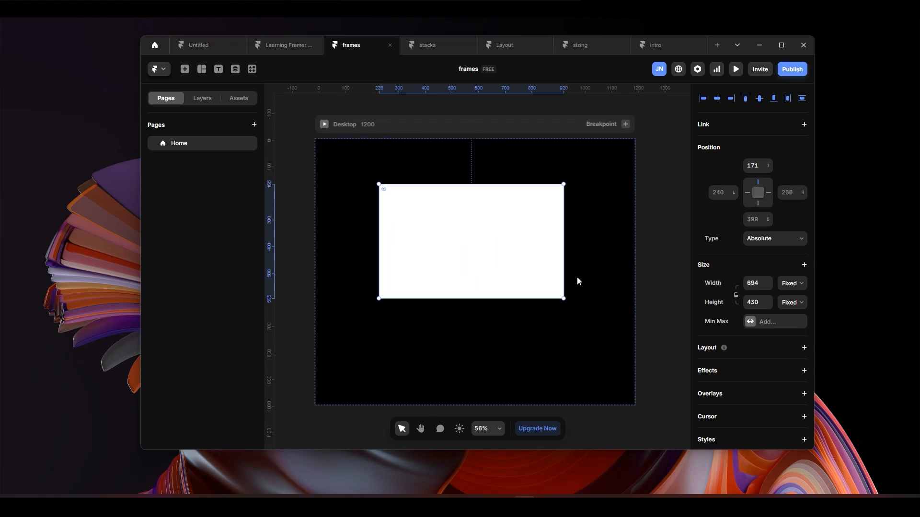
left_click_drag(563, 230, 631, 235)
left_click_drag(378, 237, 315, 240)
left_click_drag(480, 183, 495, 139)
left_click_drag(632, 284, 635, 283)
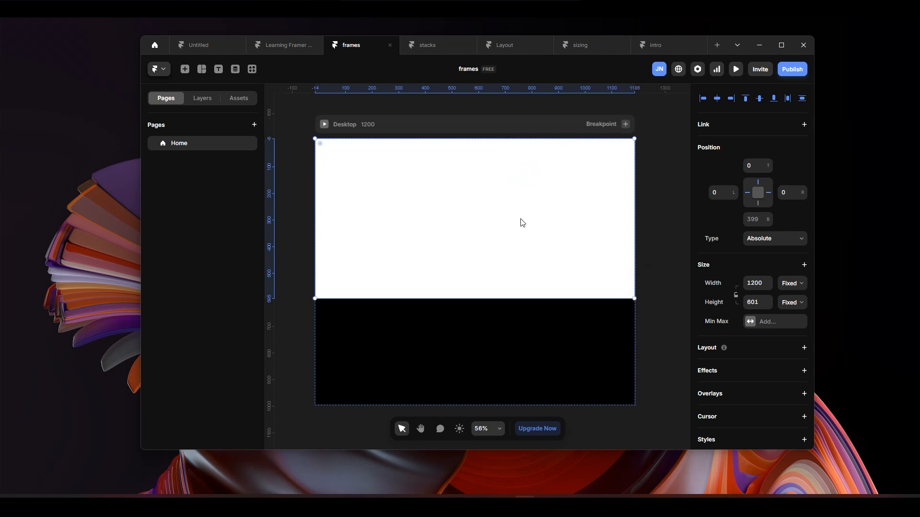
left_click(460, 343)
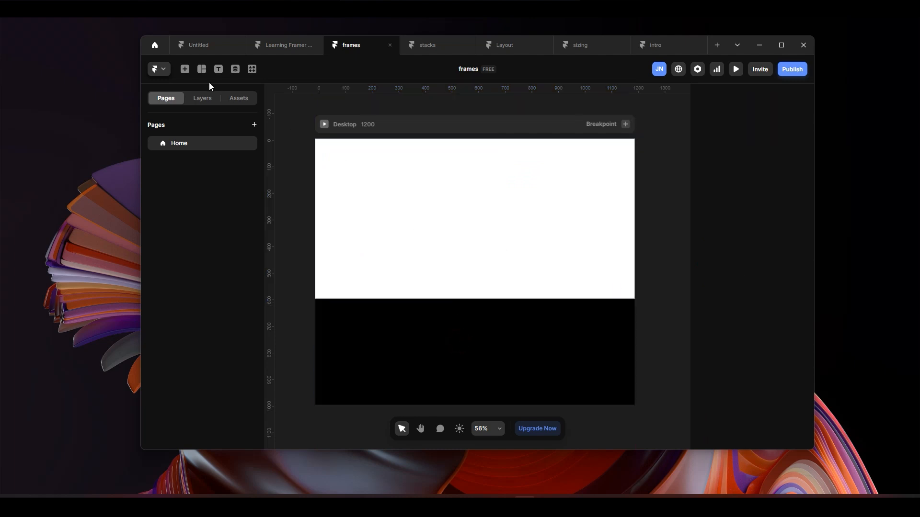
Draw a small frame about 272 by 65 px in the black area below the large white frame
left_click(185, 70)
left_click(201, 69)
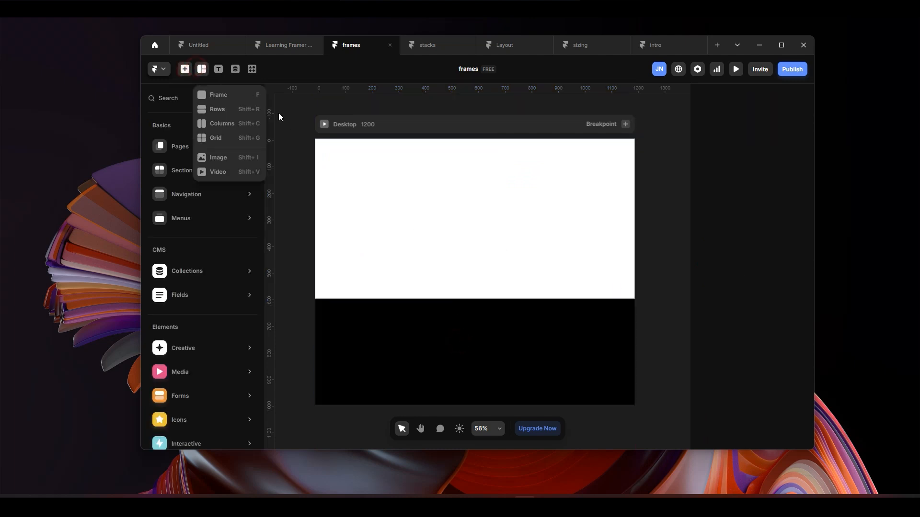
left_click(235, 99)
left_click_drag(421, 321, 493, 339)
left_click(446, 330)
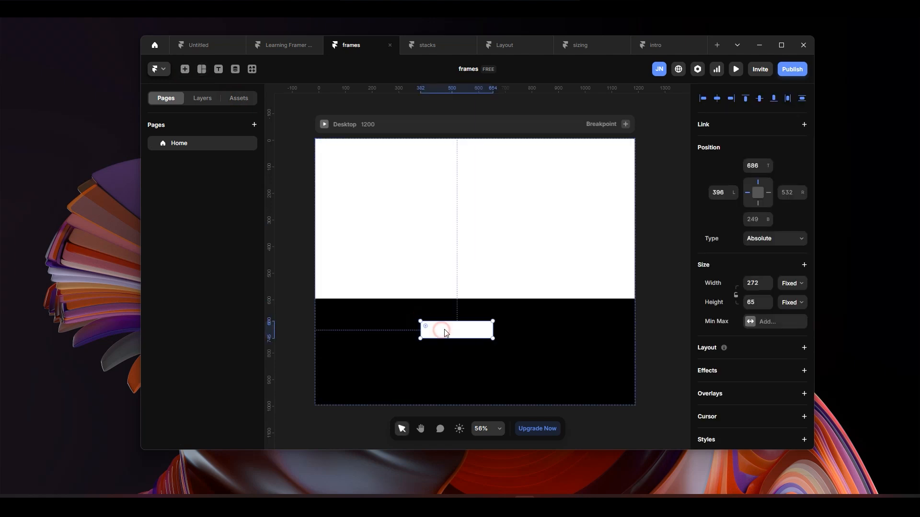
Add the text "Button" inside the small frame and enlarge it to about 88 by 35 px
double_click(447, 330)
type("Button")
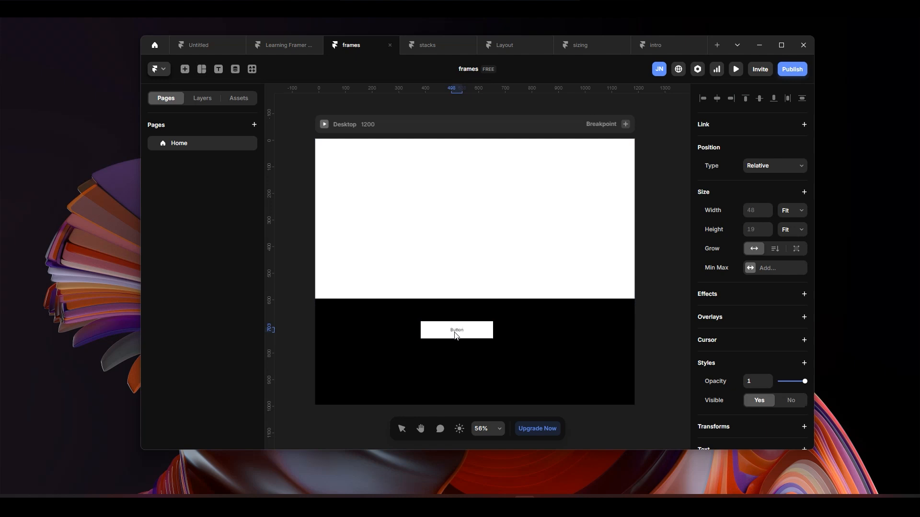
left_click(551, 370)
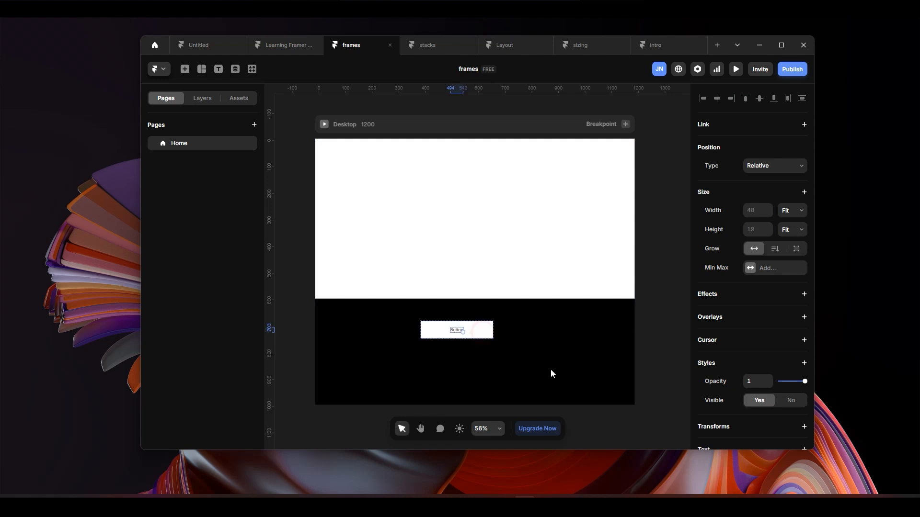
double_click(459, 332)
left_click_drag(463, 333, 483, 338)
left_click(524, 338)
double_click(463, 331)
Switch to the Learning Framer page and read the Positioning section on absolute and relative elements
left_click(284, 46)
scroll(686, 266, "down", 5)
scroll(718, 273, "down", 5)
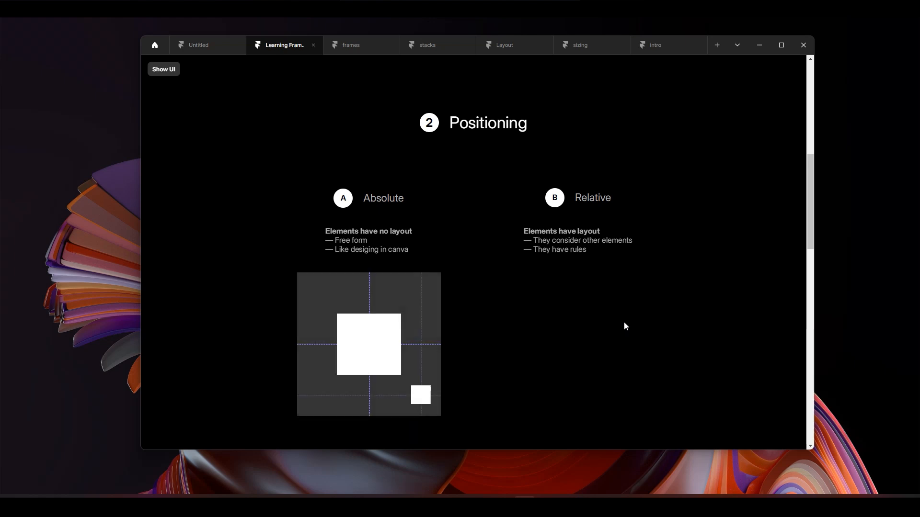
key("Right")
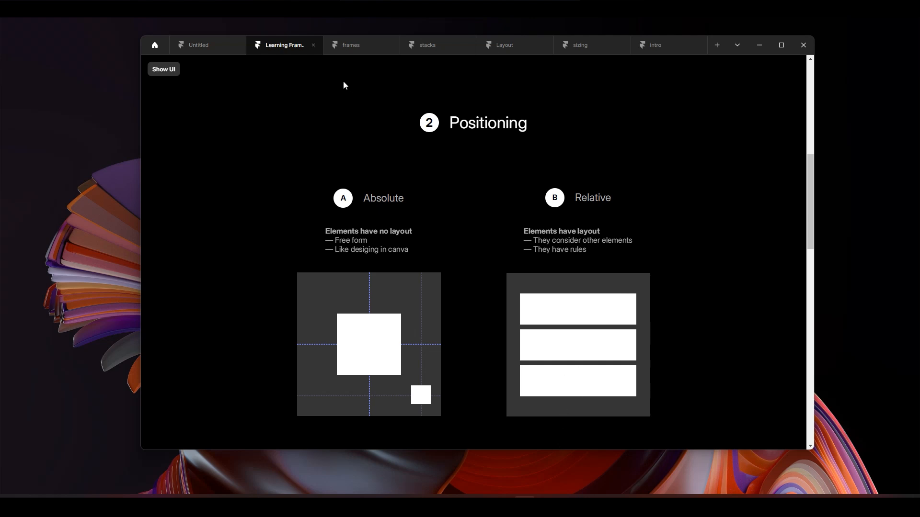
Return to the frames project and move the Button frame up to about 467 px from the page's top edge
left_click(348, 46)
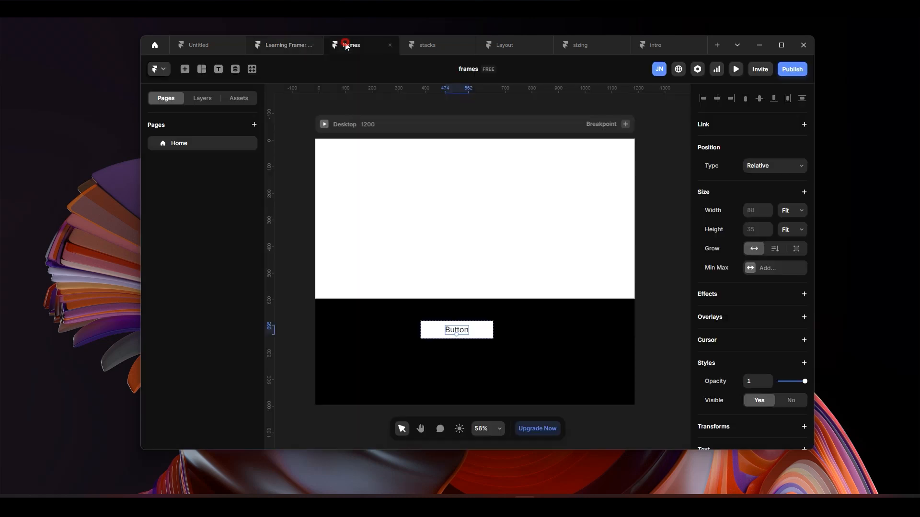
left_click(482, 333)
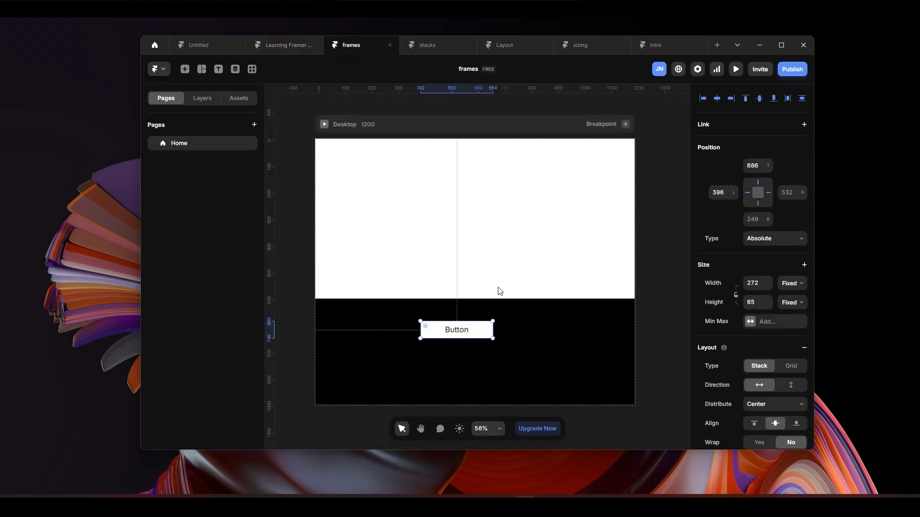
left_click_drag(489, 334, 490, 275)
Delete the large white frame behind the Button frame
left_click(521, 258)
key("Delete")
left_click(525, 266)
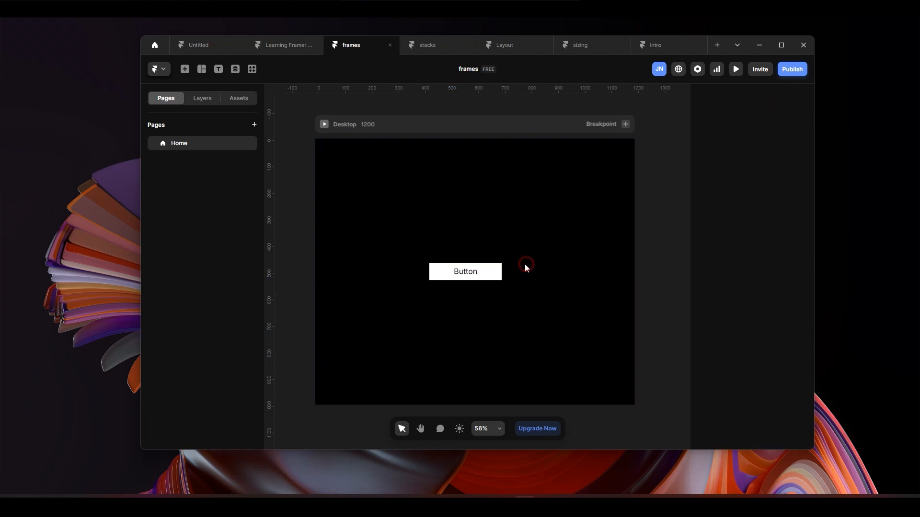
Try to set the Button frame's position type to Relative
left_click(493, 278)
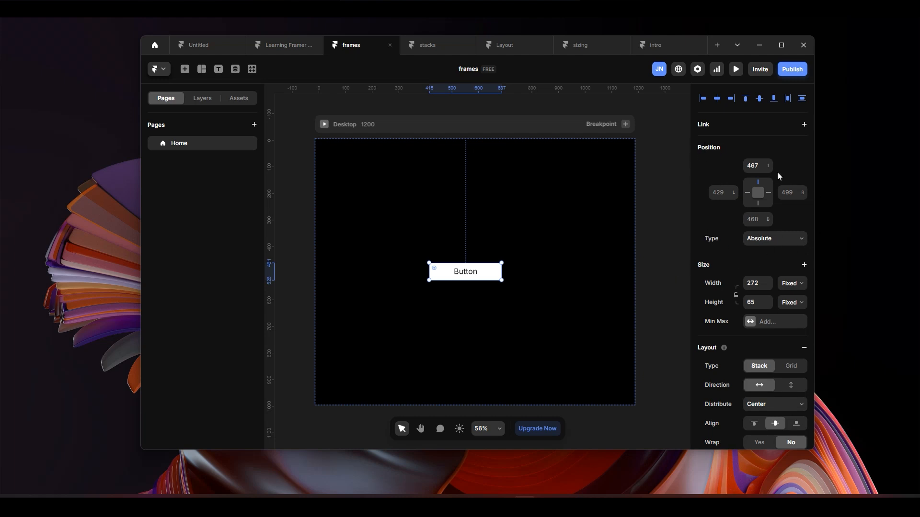
left_click(795, 244)
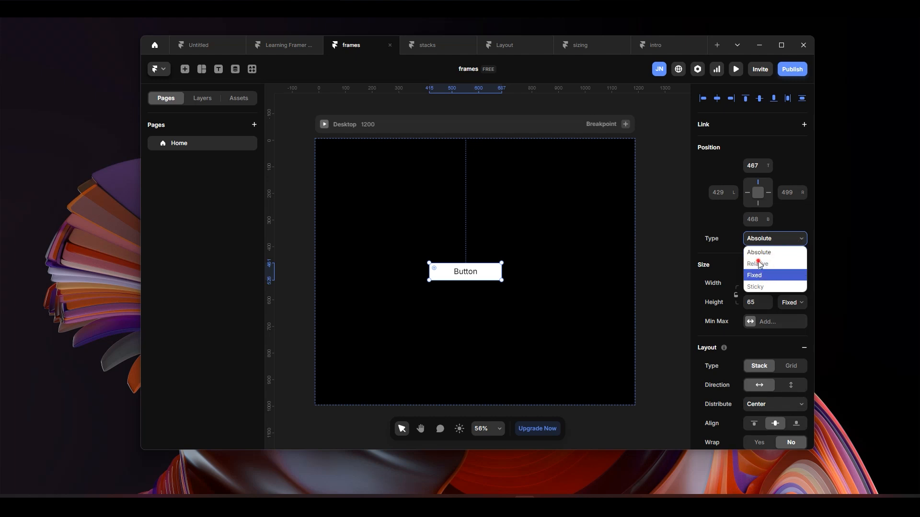
left_click(631, 268)
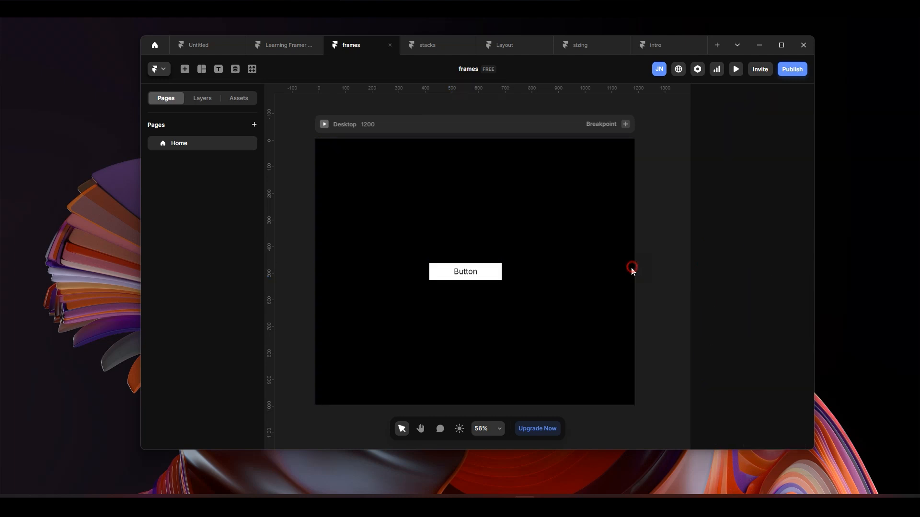
left_click(491, 272)
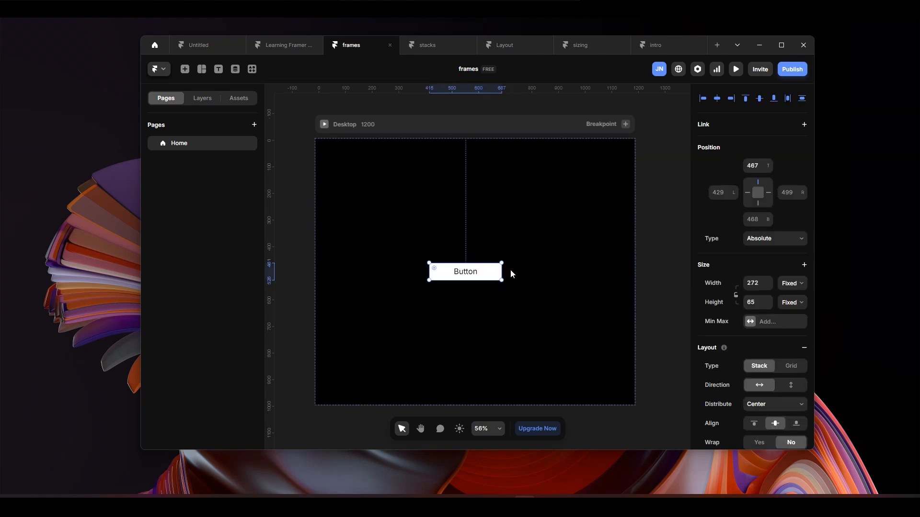
Add a stack layout to the Desktop breakpoint and undo it
left_click(381, 124)
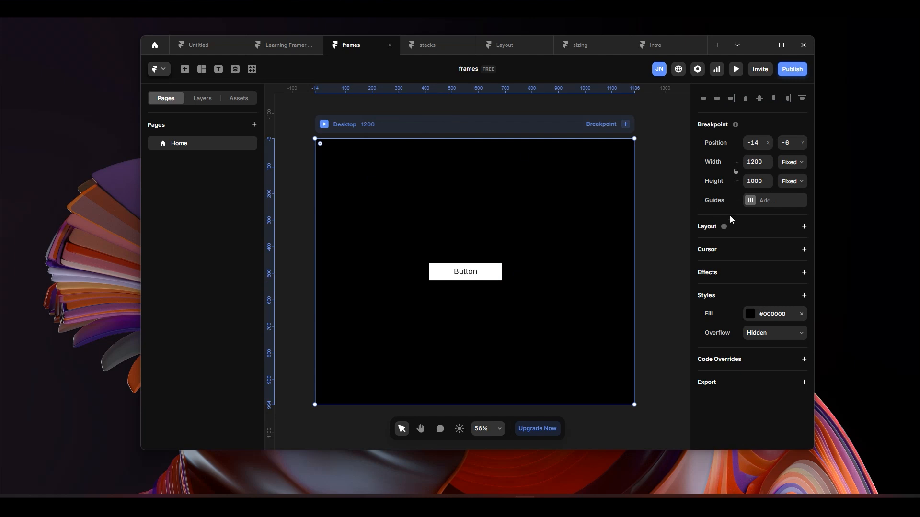
left_click(804, 228)
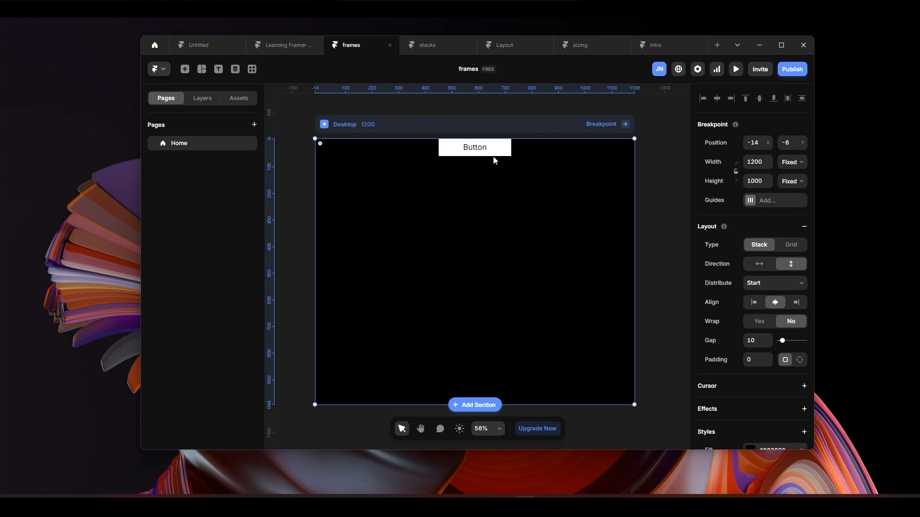
key("ctrl+z")
Move the Button frame up and left of the page's centre, and apply a stack layout to the Desktop breakpoint
left_click_drag(484, 269, 444, 253)
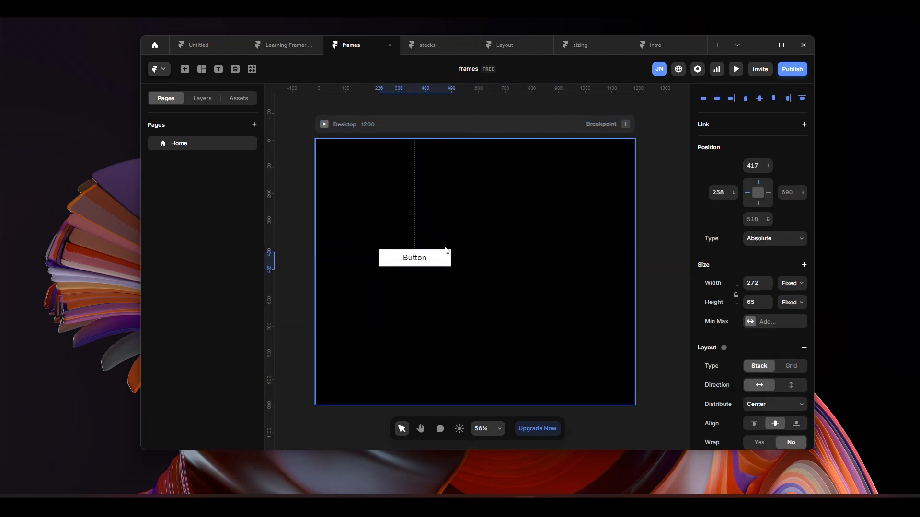
left_click(480, 128)
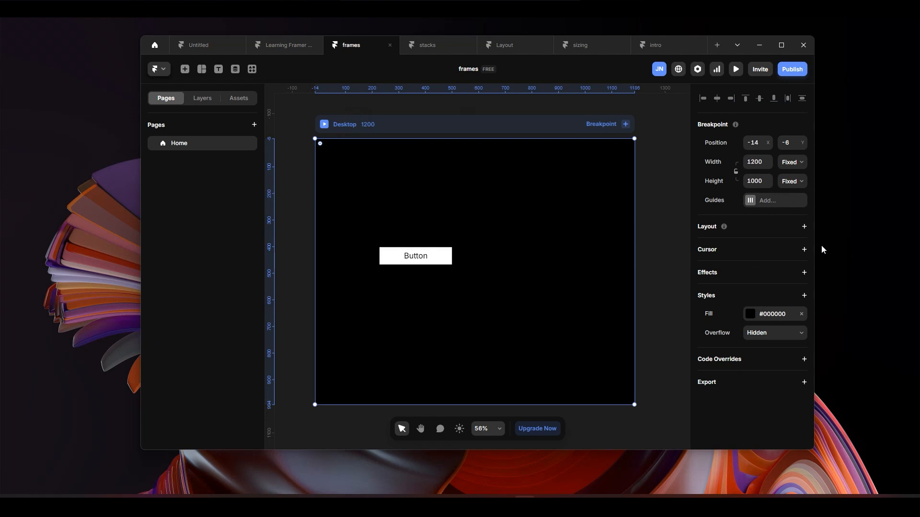
left_click(804, 227)
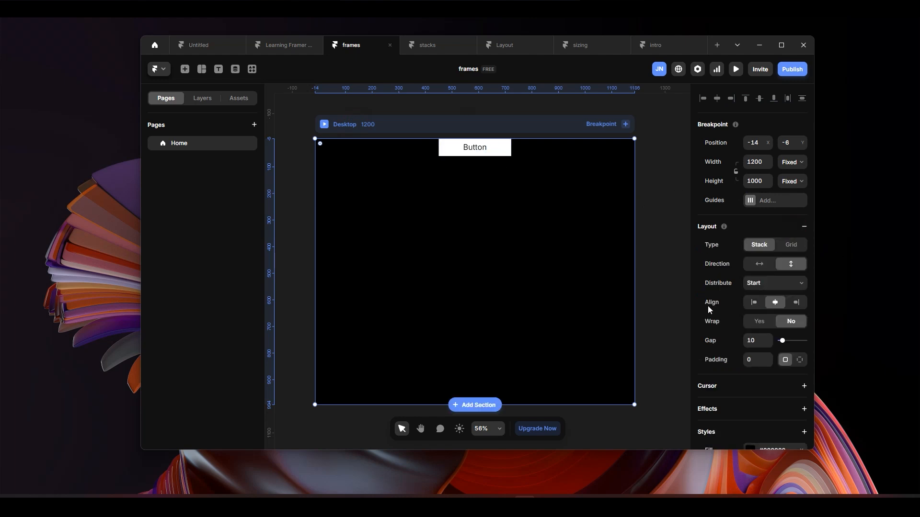
Try the Center and End distributions on the Desktop breakpoint's stack layout and leave it set to Center
left_click(774, 284)
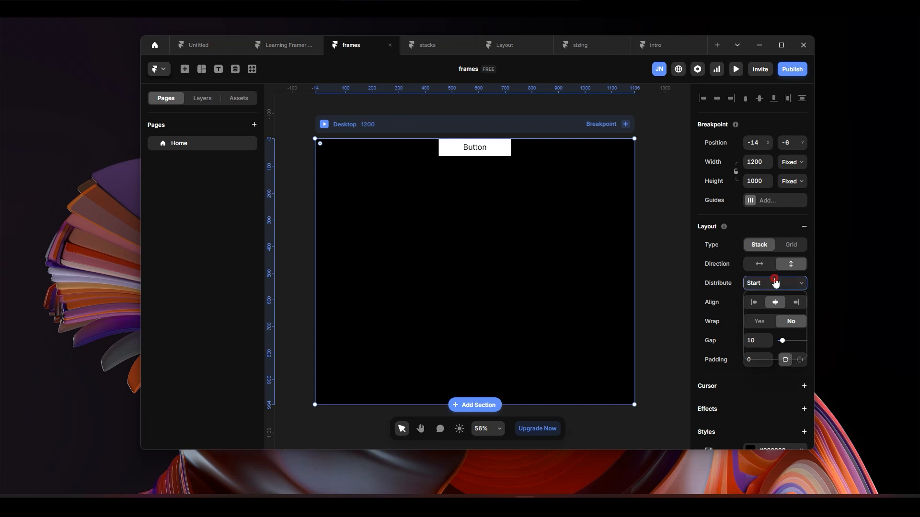
left_click(767, 308)
left_click(770, 284)
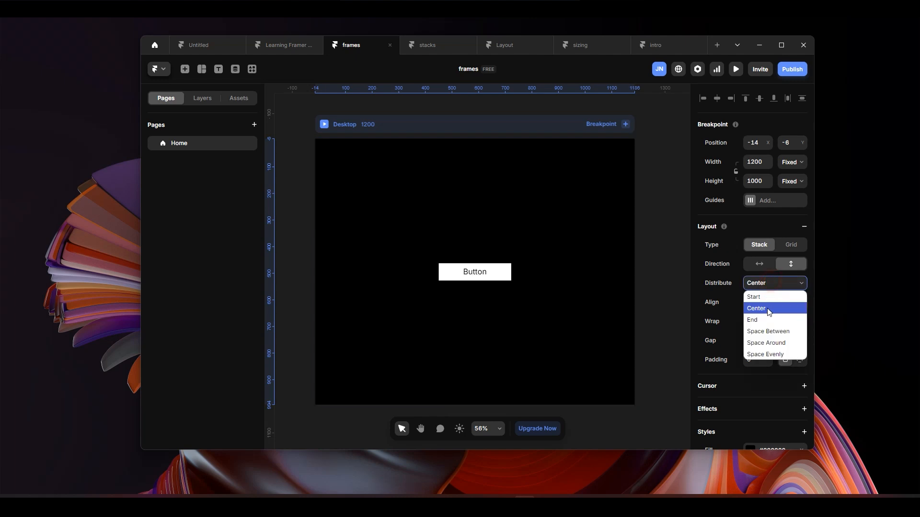
left_click(769, 320)
left_click(770, 283)
left_click(766, 308)
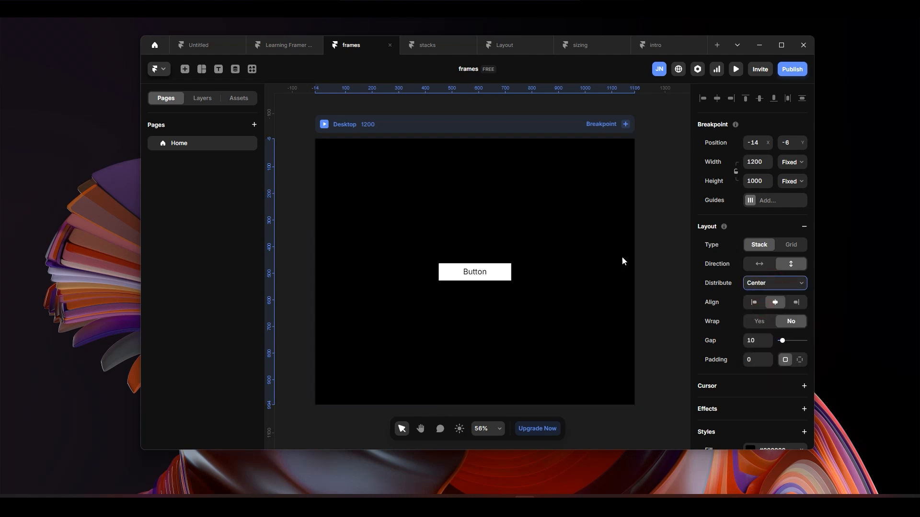
left_click(578, 253)
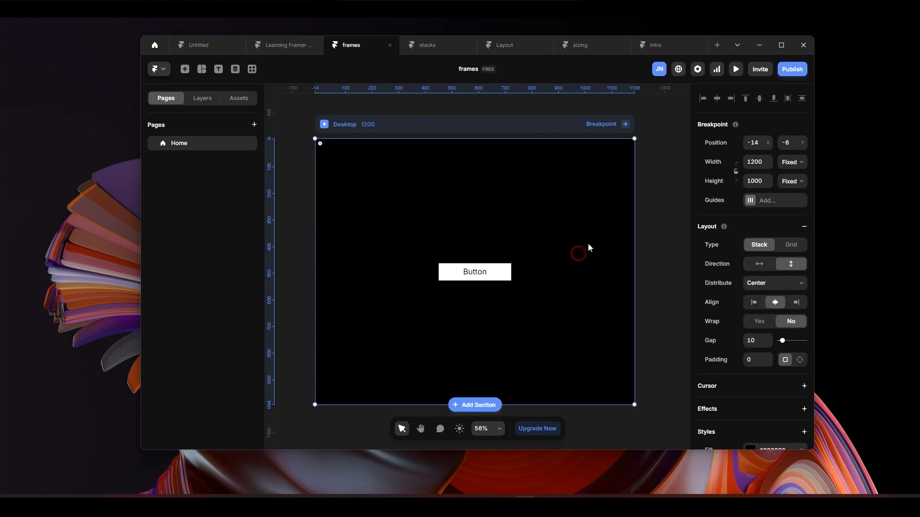
Draw a white frame about 441 by 268 px above the Button frame, with two frames about 313 by 88 and 295 by 72 px inside
left_click(284, 49)
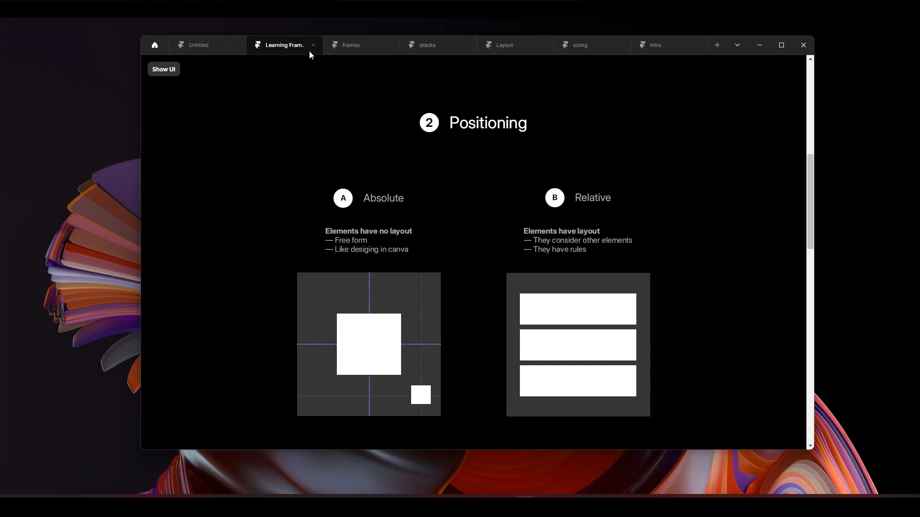
left_click(351, 46)
mouse_move(406, 174)
left_mouse_down()
mouse_move(509, 208)
mouse_move(525, 246)
left_mouse_up()
key("f")
mouse_move(432, 236)
left_mouse_down()
mouse_move(479, 257)
mouse_move(515, 259)
left_mouse_up()
key("f")
mouse_move(441, 262)
left_mouse_down()
mouse_move(477, 279)
mouse_move(521, 281)
left_mouse_up()
Fill the upper inner frame with a muted reddish brown and the lower inner frame with dark brown #453434
left_click(460, 240)
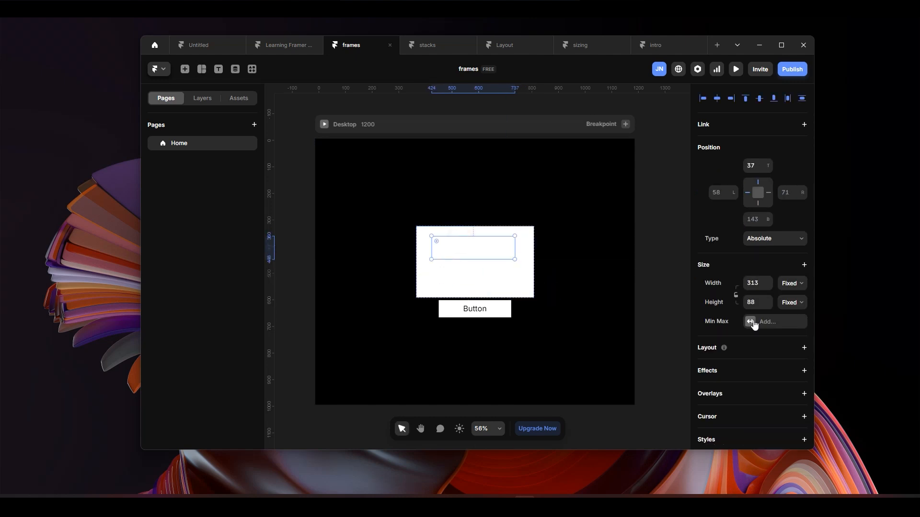
scroll(795, 369, "down", 4)
left_click(749, 305)
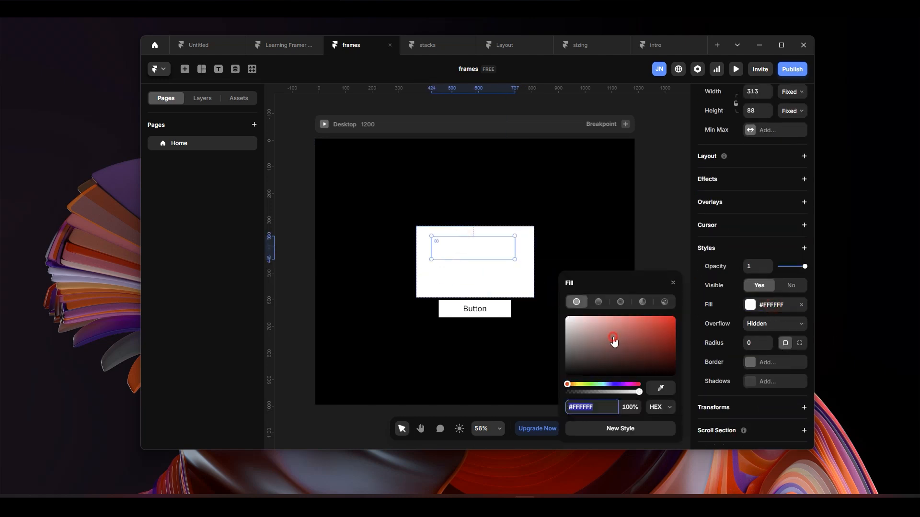
left_click(613, 341)
left_click(494, 274)
left_click(593, 359)
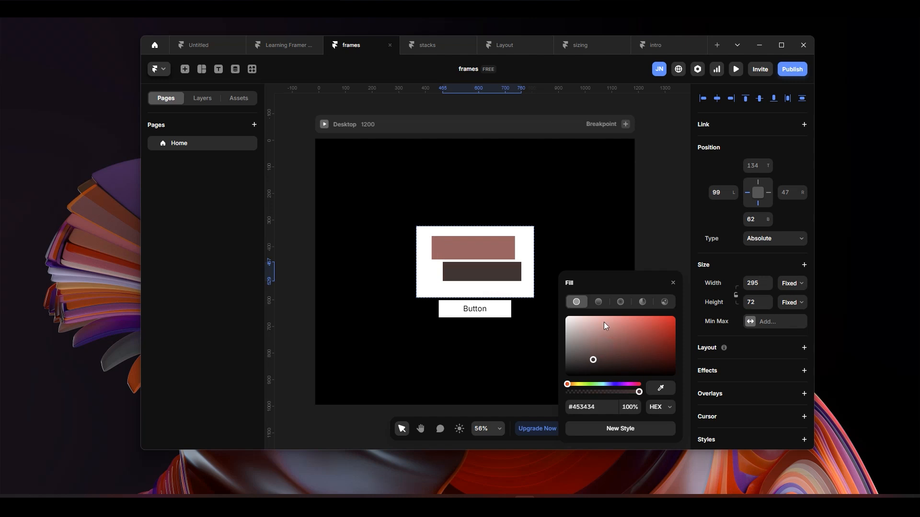
key("Escape")
Draw a thin frame about 121 px wide below the two inner frames and fill it with blue #0B27DE
key("f")
left_click_drag(468, 290, 501, 294)
scroll(774, 382, "down", 5)
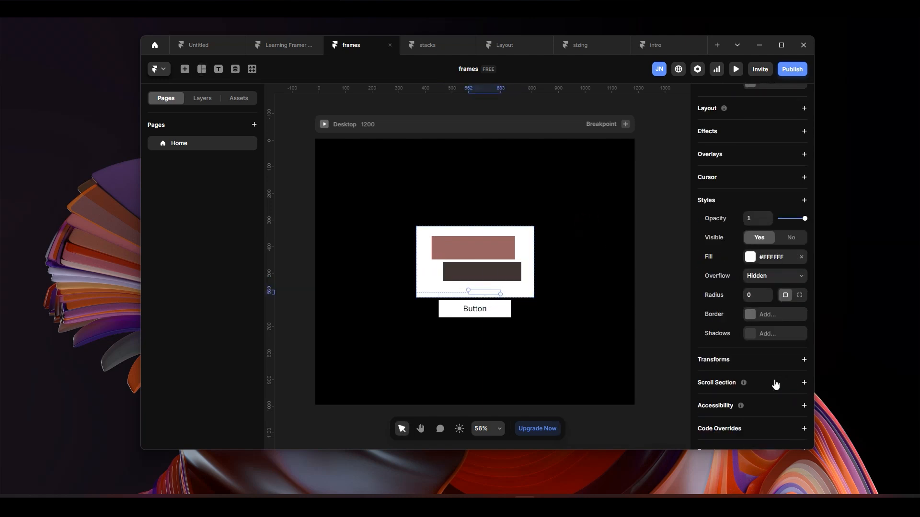
left_click(751, 257)
left_click(589, 312)
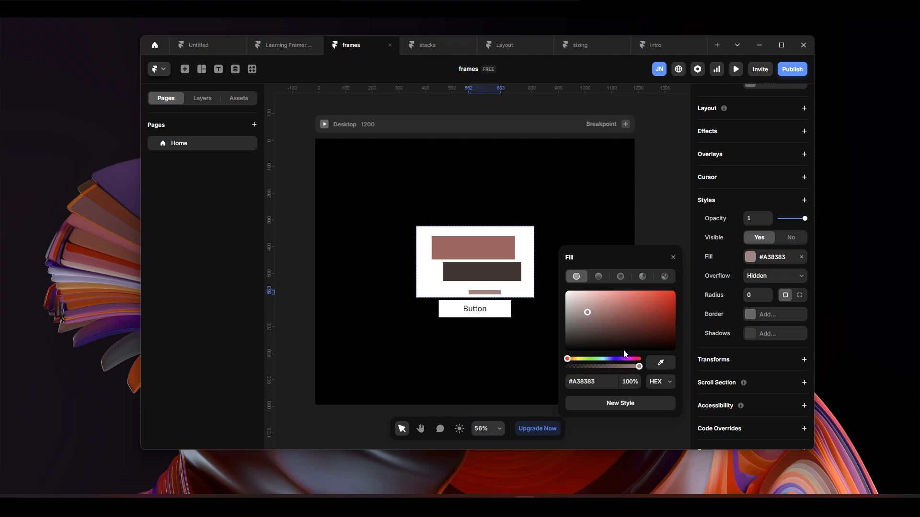
left_click(614, 359)
left_click_drag(647, 311, 671, 297)
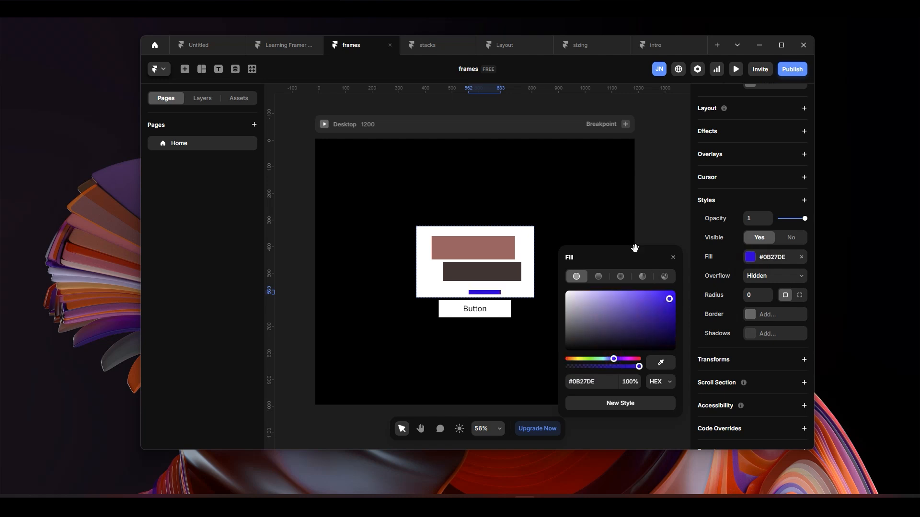
Reposition the dark brown frame and the blue strip freely within the white frame and close the fill settings
scroll(471, 266, "up", 5)
left_click(477, 229)
left_click(478, 283)
left_click_drag(477, 335, 394, 323)
left_click_drag(480, 288, 447, 288)
left_click(459, 191)
left_click(464, 175)
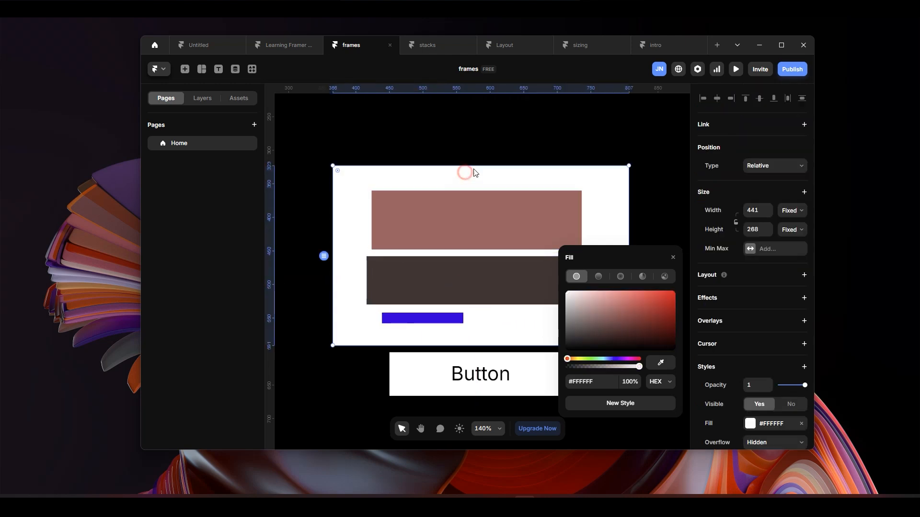
left_click(674, 260)
left_click(434, 317)
left_click_drag(437, 320, 491, 322)
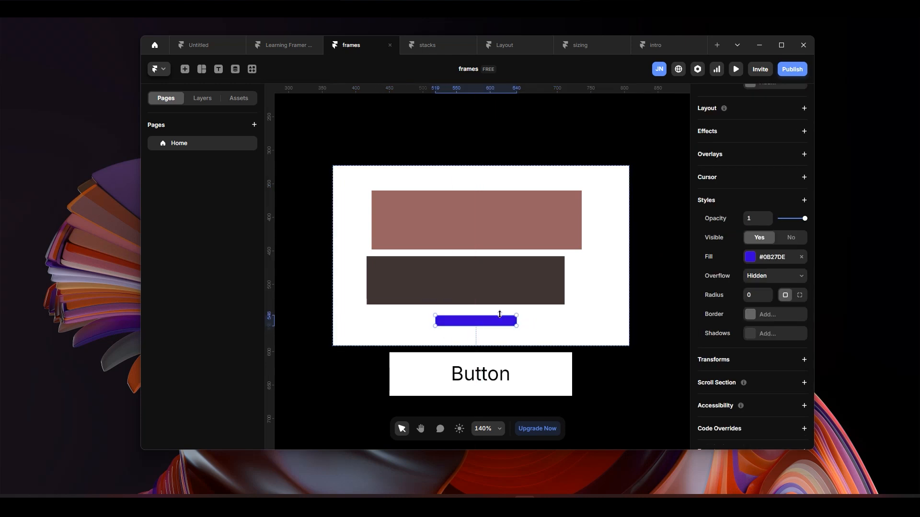
Apply a vertical stack layout to the white frame and compare its position type with the Button frame's
left_click(352, 177)
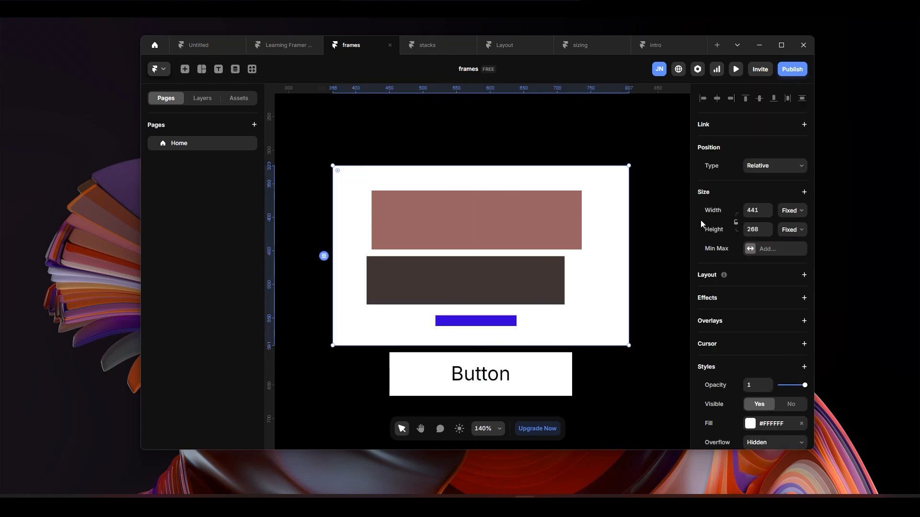
left_click(804, 275)
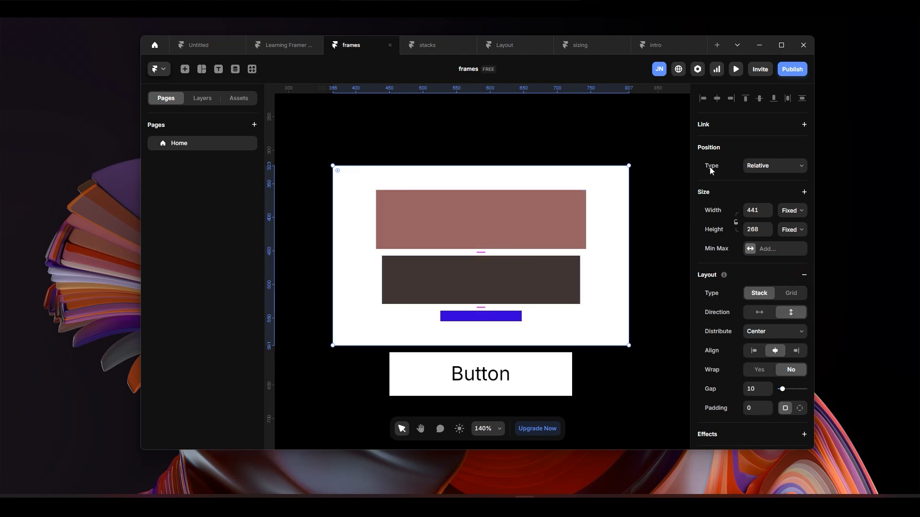
left_click(768, 170)
left_click(771, 169)
left_click(556, 356)
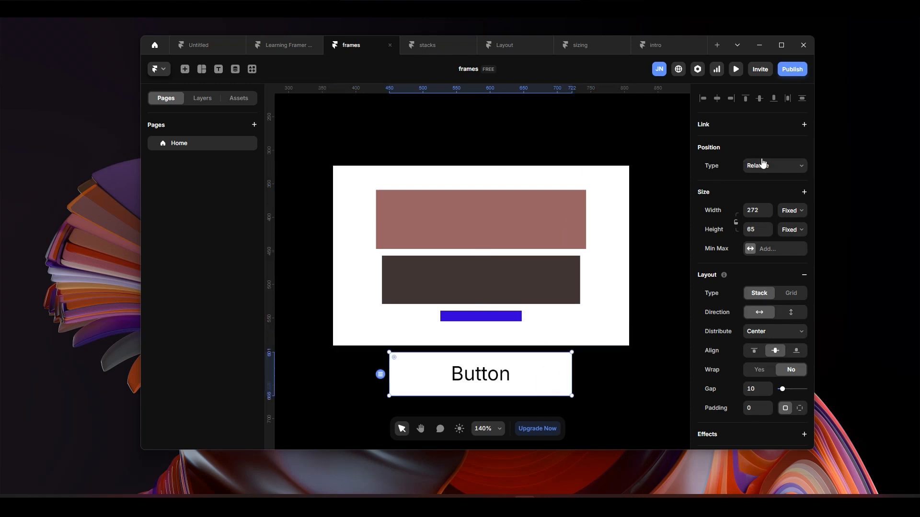
left_click(567, 179)
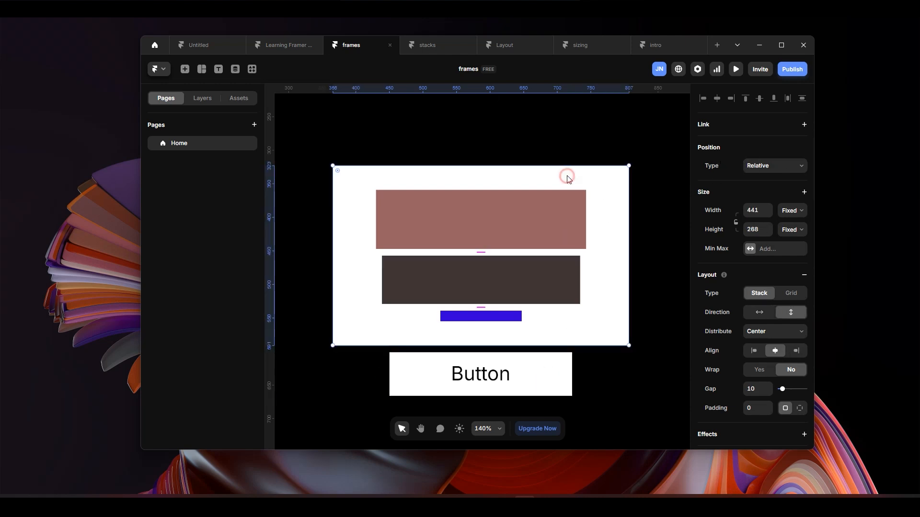
Remove the white frame's stack layout, set its position type to Absolute and move it slightly up and right
left_click(803, 275)
left_click(770, 169)
left_click(769, 179)
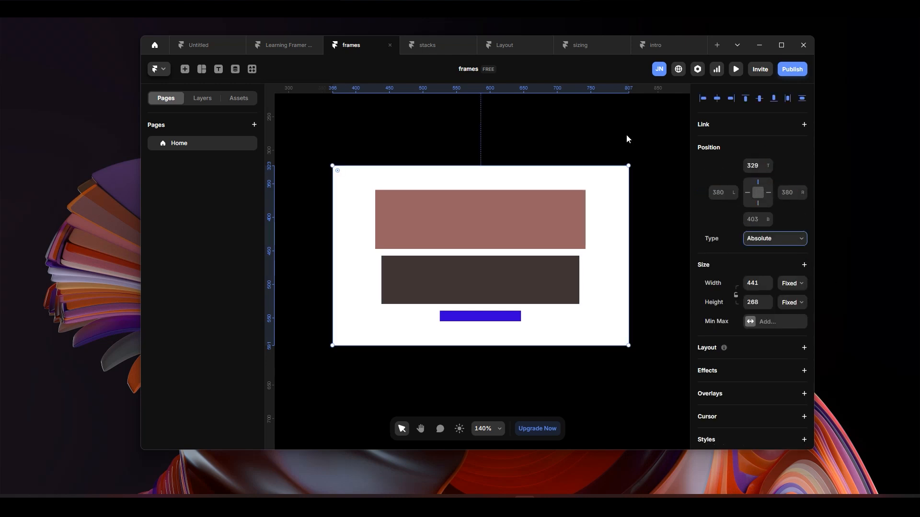
left_click_drag(613, 227, 633, 220)
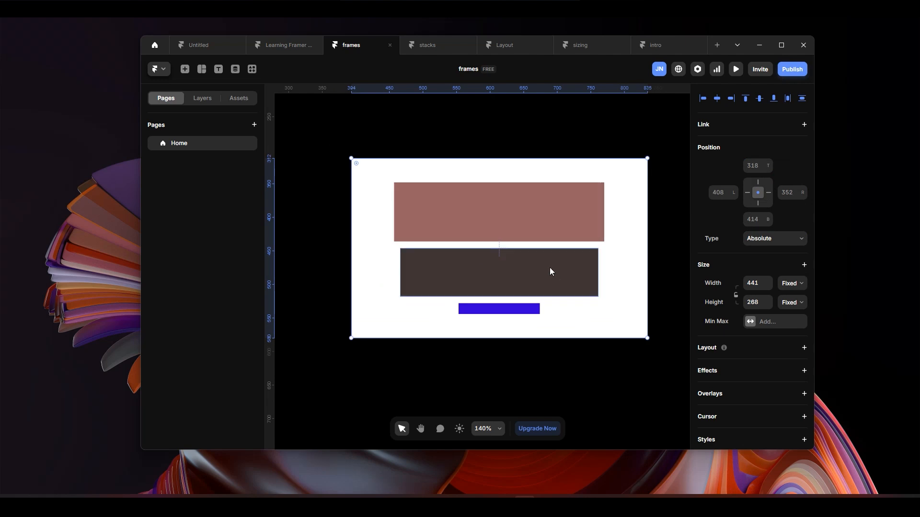
Review the Positioning and Stack & Grids (Layout) sections of the Learning Framer page, and switch to the Layout project
left_click(285, 45)
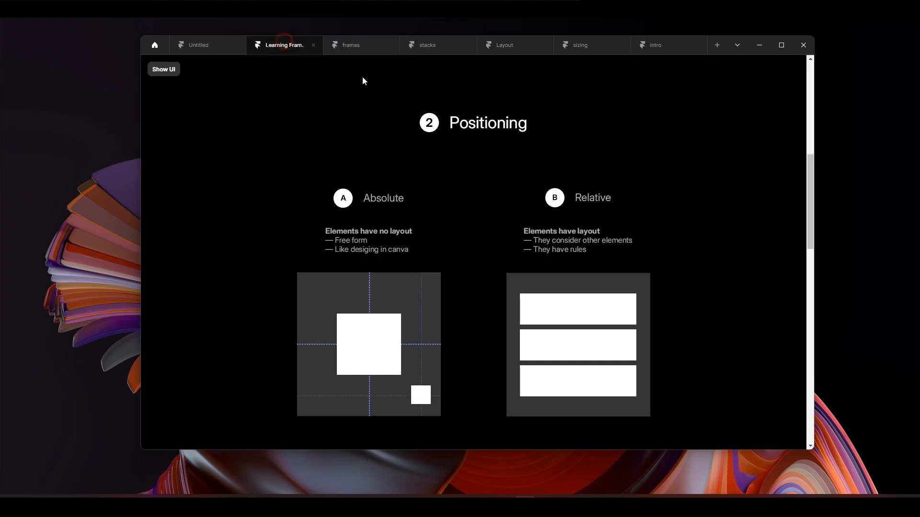
scroll(739, 286, "down", 10)
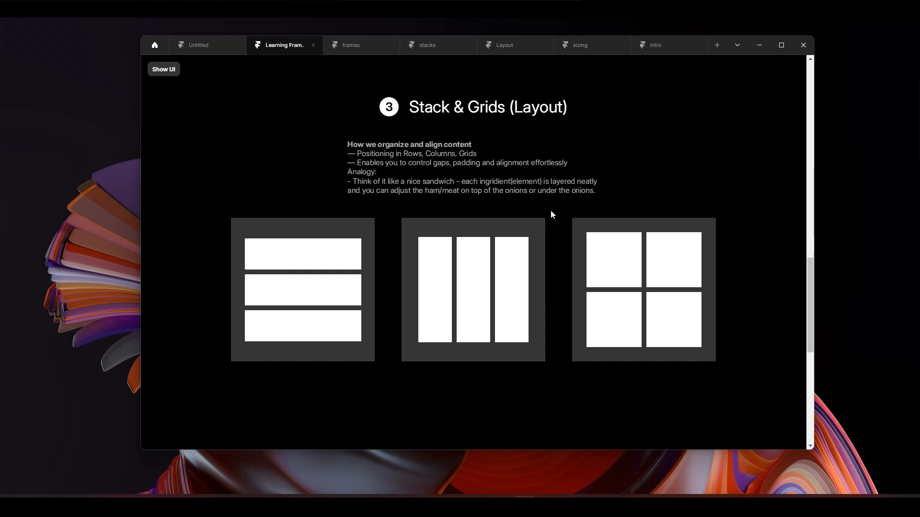
scroll(556, 214, "up", 8)
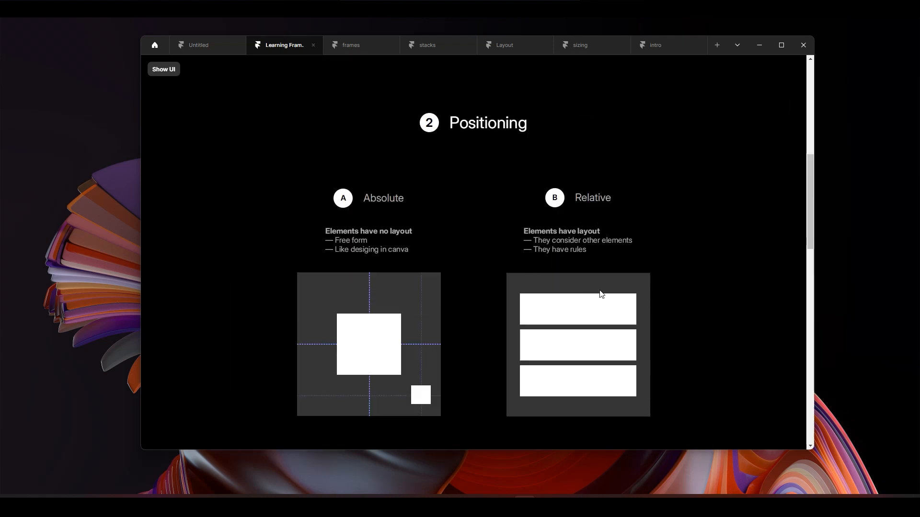
scroll(520, 243, "down", 8)
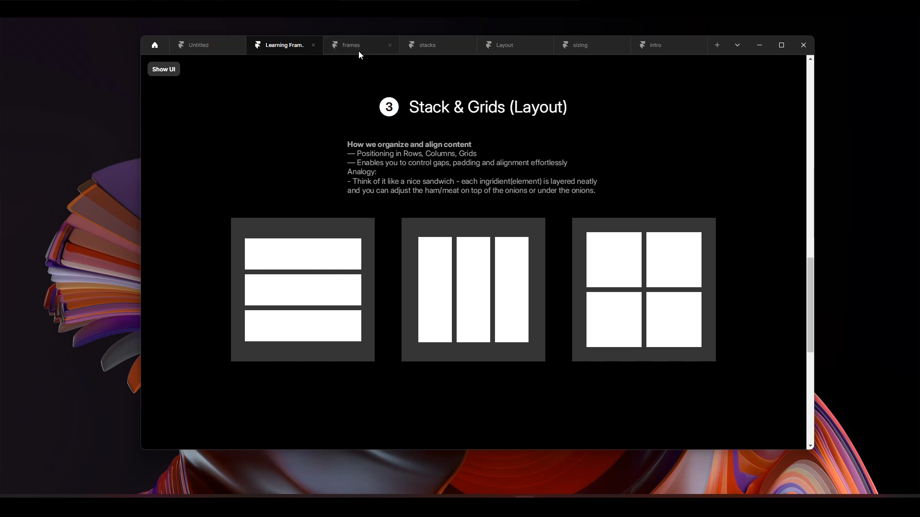
left_click(510, 44)
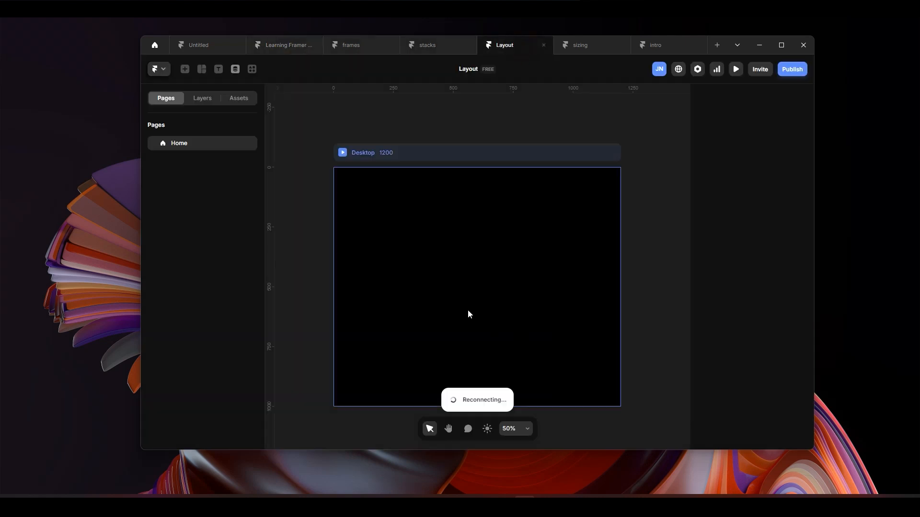
key("f")
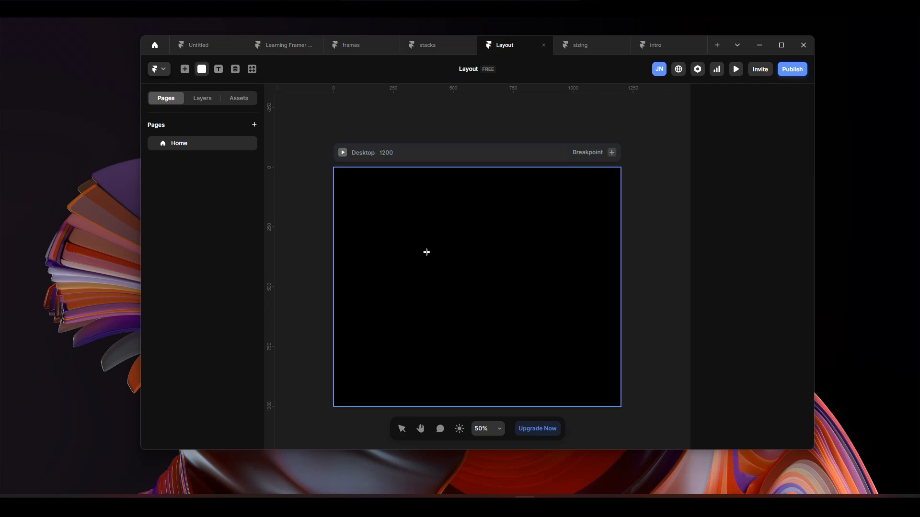
left_click_drag(405, 218, 574, 356)
left_click_drag(516, 296, 505, 294)
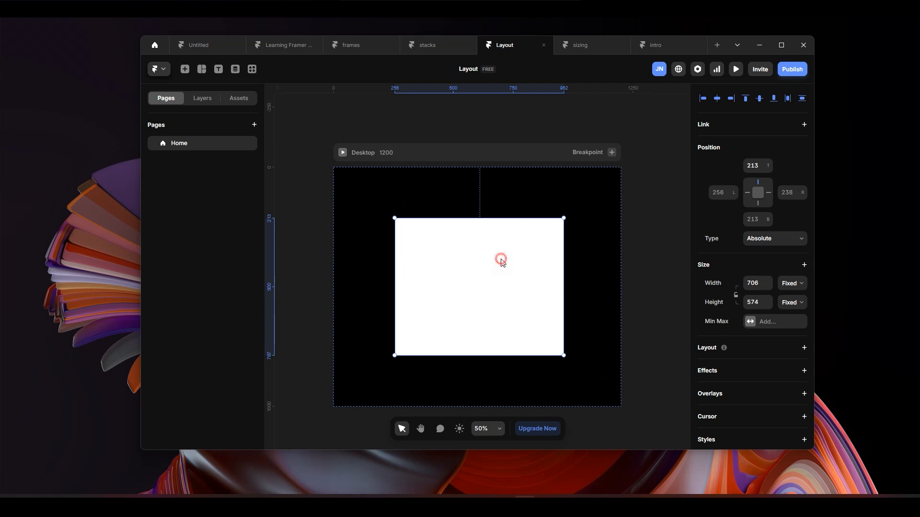
key("Delete")
right_click(501, 262)
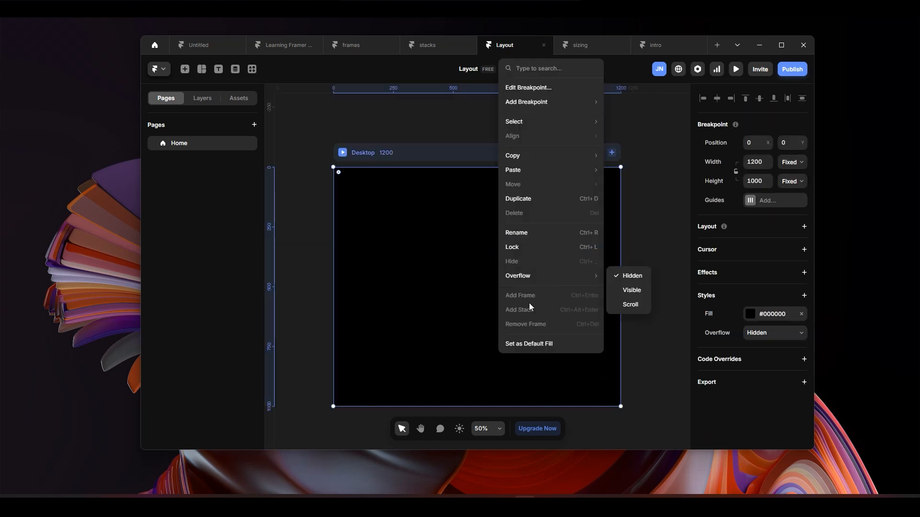
left_click(441, 272)
Draw a white frame about 672 by 476 px and centre it on the Desktop page
left_click(185, 70)
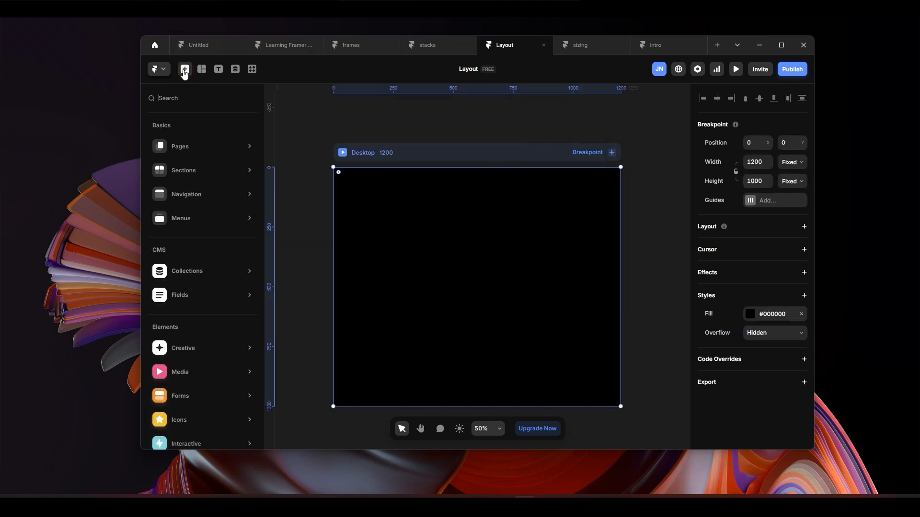
left_click(198, 71)
left_click(215, 92)
left_click_drag(428, 228, 589, 343)
left_click_drag(520, 281, 487, 282)
Draw a frame about 446 by 214 px in the upper part of the white frame and fill it with #662C2C
key("f")
left_click_drag(432, 247, 539, 299)
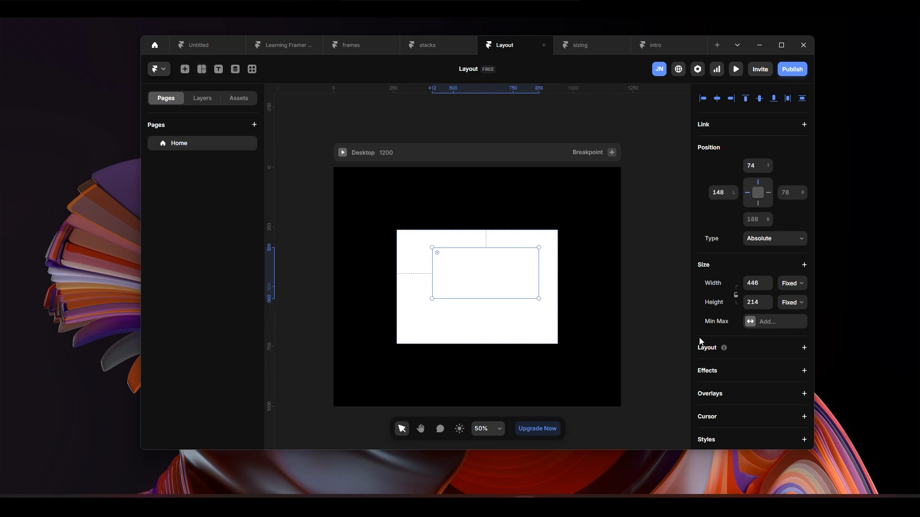
scroll(747, 353, "down", 4)
left_click(764, 306)
left_click(627, 352)
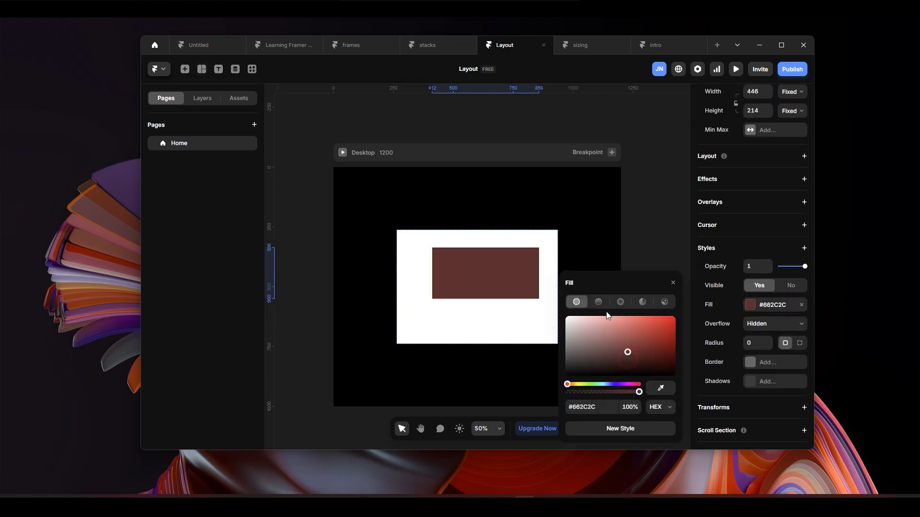
Draw a frame about 310 by 144 px below the brown frame and fill it with blue
key("f")
left_click_drag(441, 303, 516, 337)
left_click(609, 384)
left_click_drag(634, 346, 698, 324)
Centre the brown and blue frames horizontally inside the white frame, one above the other
mouse_move(470, 276)
left_mouse_down()
mouse_move(456, 259)
mouse_move(460, 266)
left_mouse_up()
left_click_drag(471, 306, 473, 301)
left_click_drag(499, 267, 502, 274)
left_click(535, 312)
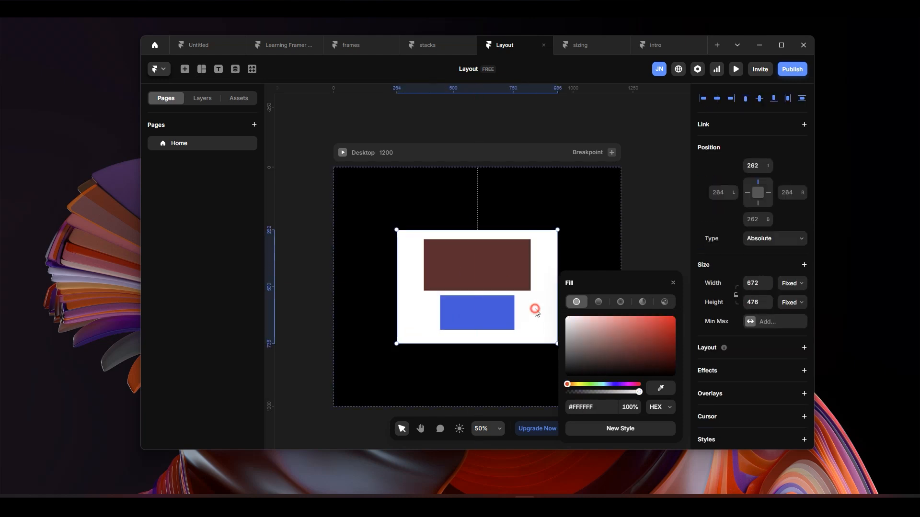
Offset the blue frame to the left and the brown frame to the right inside the white frame, and close the fill settings
left_click(483, 268)
left_click(479, 313)
left_click(495, 268)
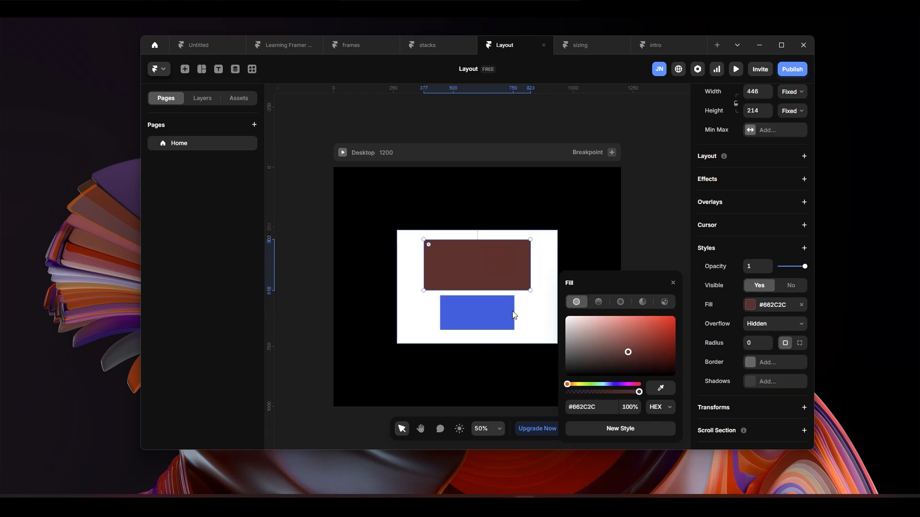
left_click_drag(495, 312, 472, 312)
mouse_move(495, 270)
left_mouse_down()
mouse_move(480, 270)
mouse_move(508, 266)
left_mouse_up()
left_click(513, 312)
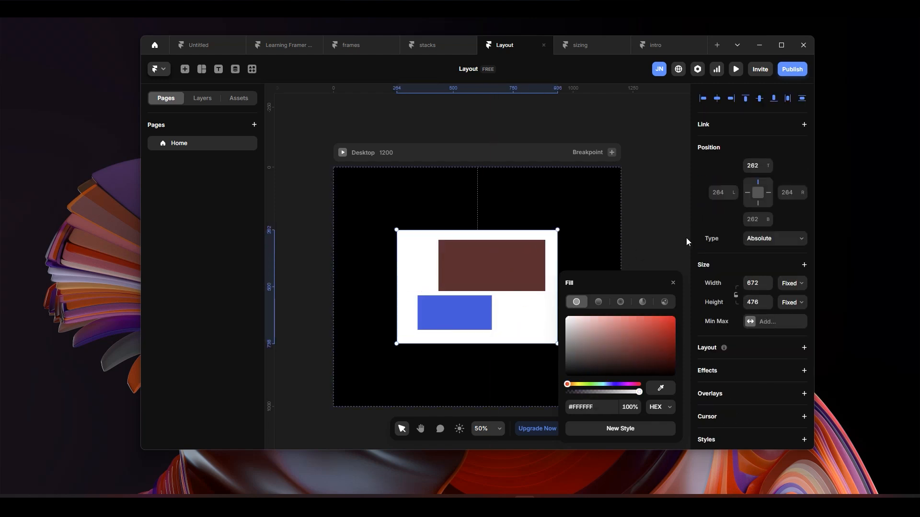
left_click(676, 284)
Move the blue frame back towards the white frame's centre and apply a stack layout to the blue frame
left_click_drag(476, 315, 484, 318)
scroll(810, 357, "down", 3)
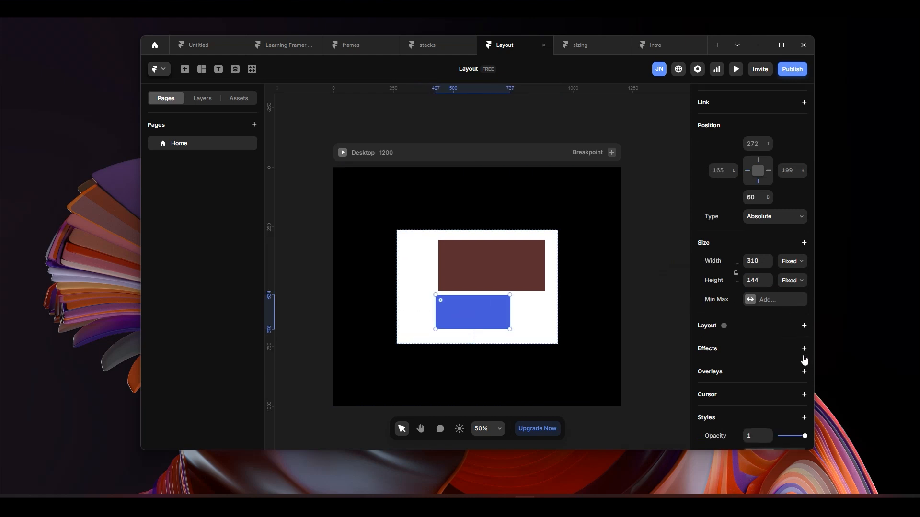
left_click(804, 204)
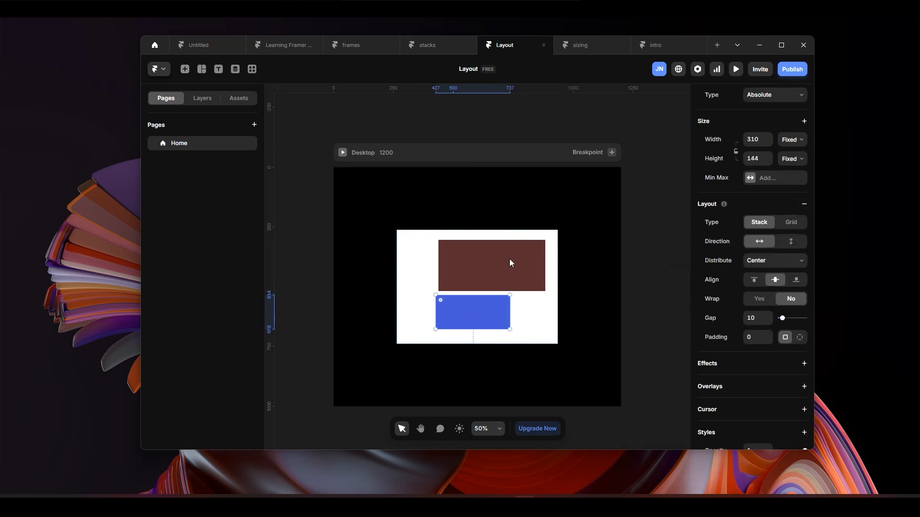
Undo the blue frame's stack layout, and show the layer hierarchy of the white frame
key("ctrl+z")
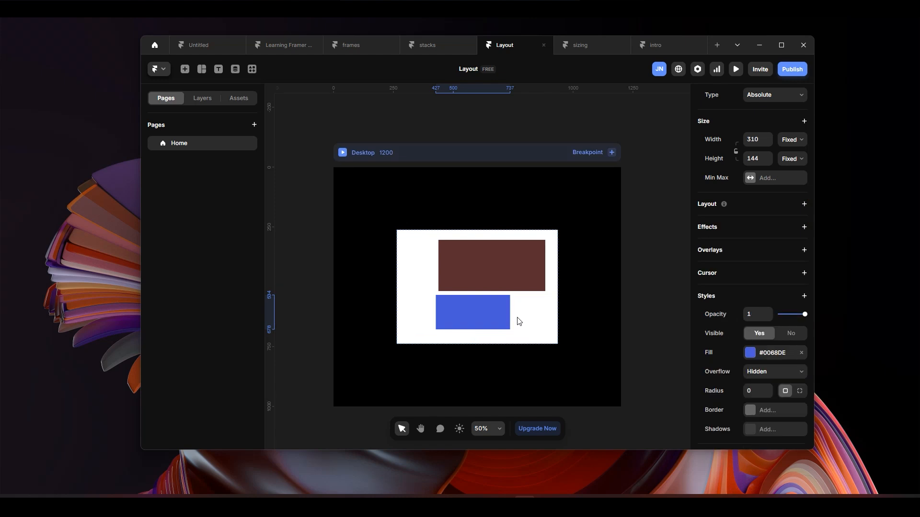
left_click(518, 322)
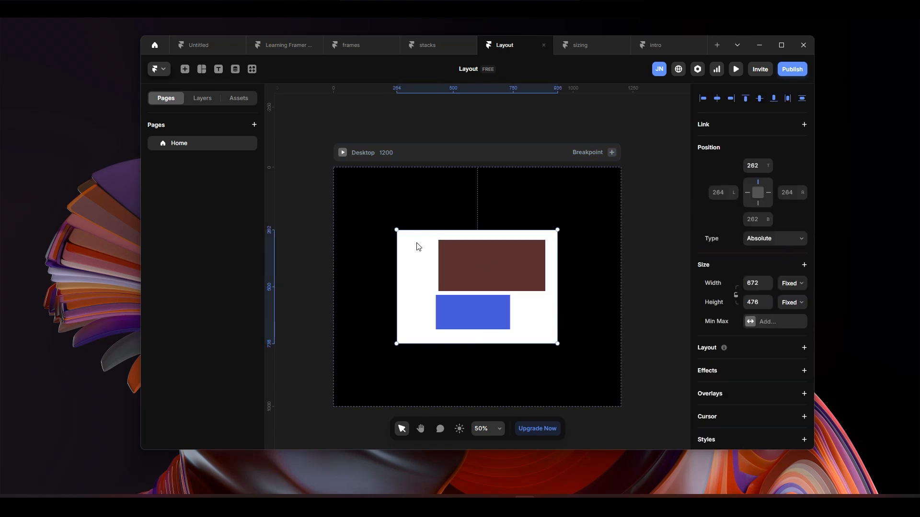
left_click(197, 98)
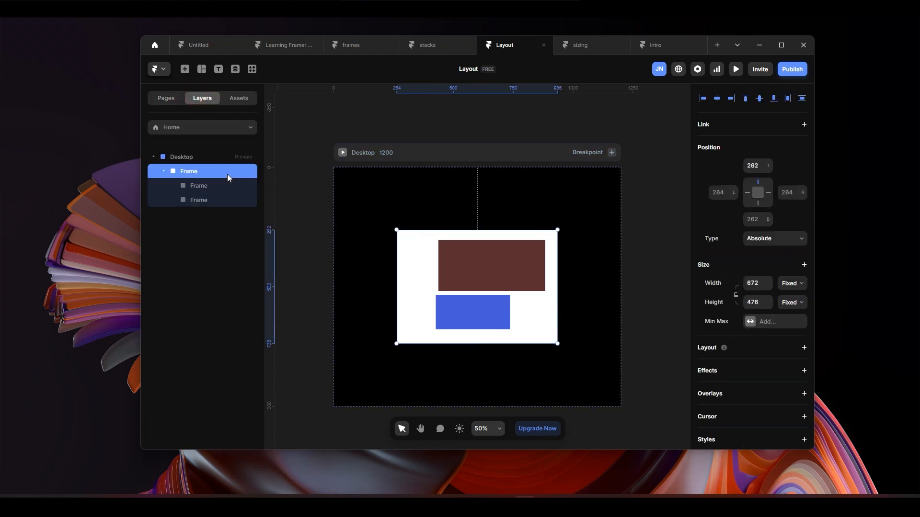
left_click(166, 98)
left_click(200, 99)
Shift the brown and blue frames towards the white frame's centre, and apply a stack layout to the white frame
mouse_move(468, 306)
left_mouse_down()
mouse_move(484, 306)
mouse_move(474, 310)
left_mouse_up()
left_click_drag(452, 269, 433, 267)
left_click(408, 262)
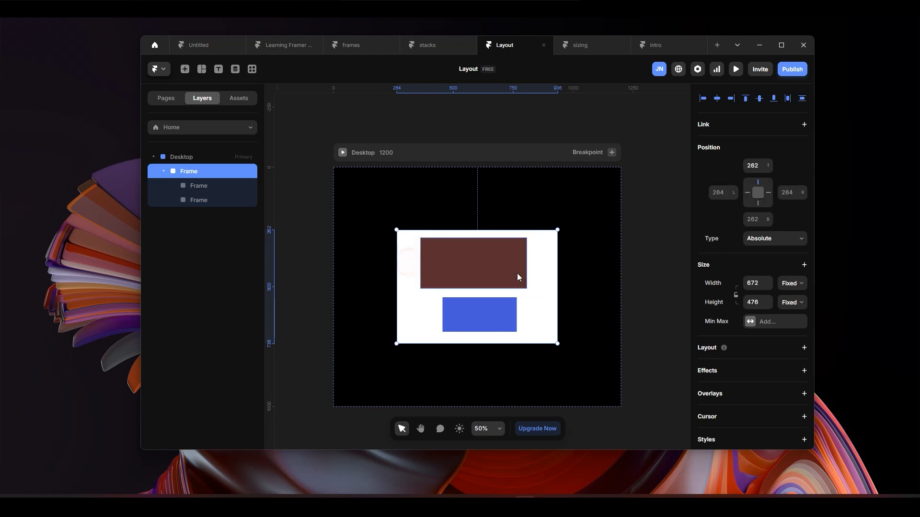
left_click(800, 349)
left_click_drag(436, 313, 485, 288)
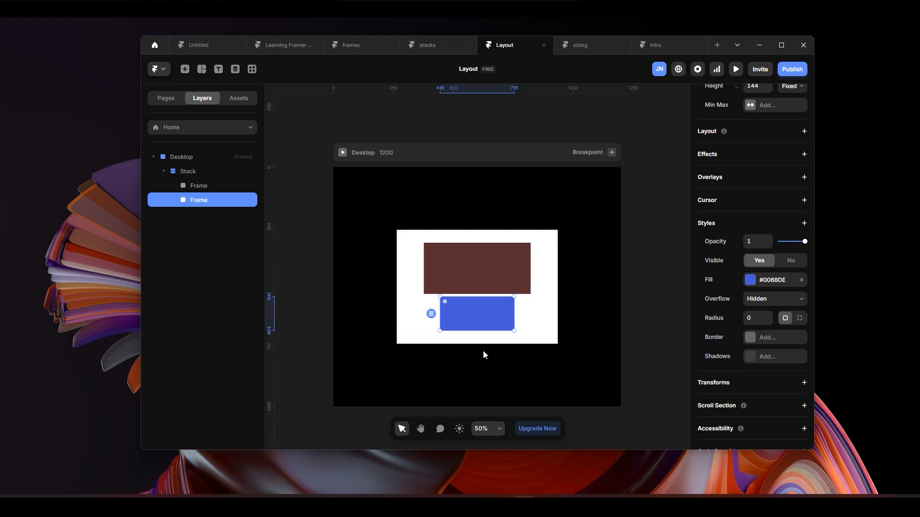
Try nesting the stack inside an extra frame, and undo the nesting
right_click(524, 312)
left_click(539, 301)
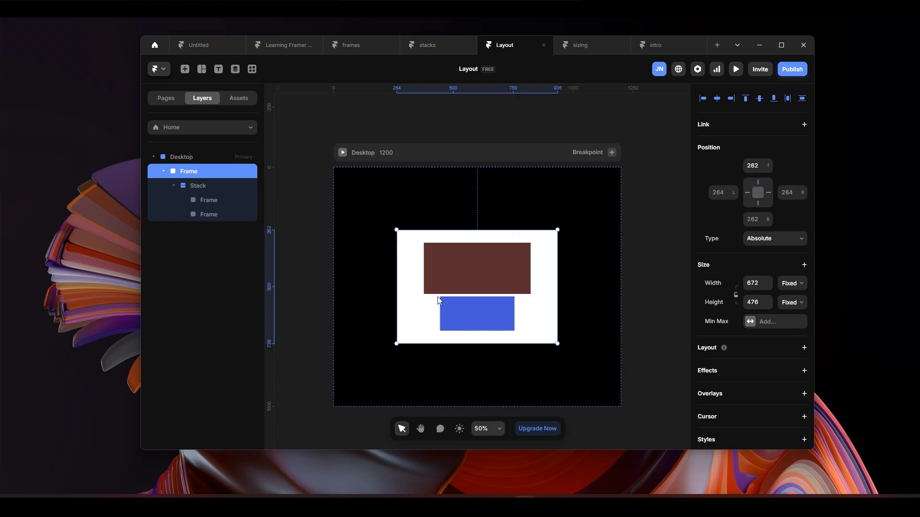
key("ctrl+z")
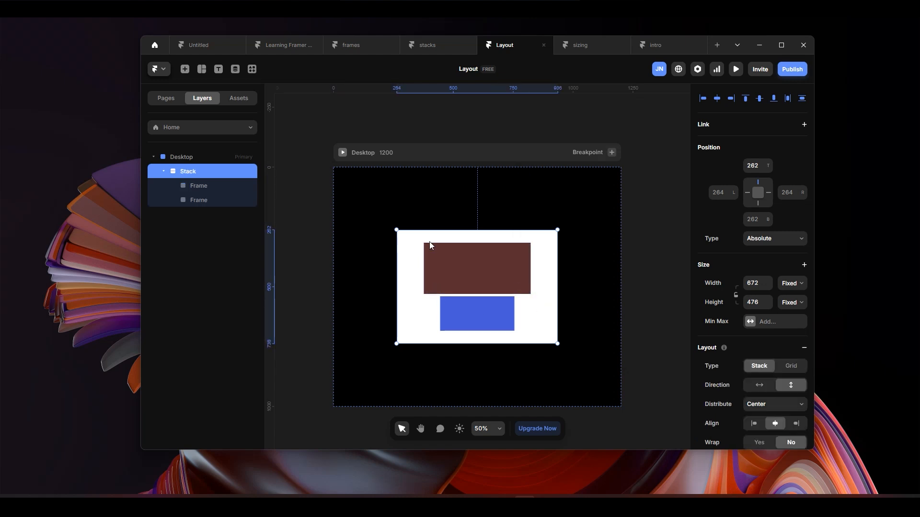
right_click(407, 259)
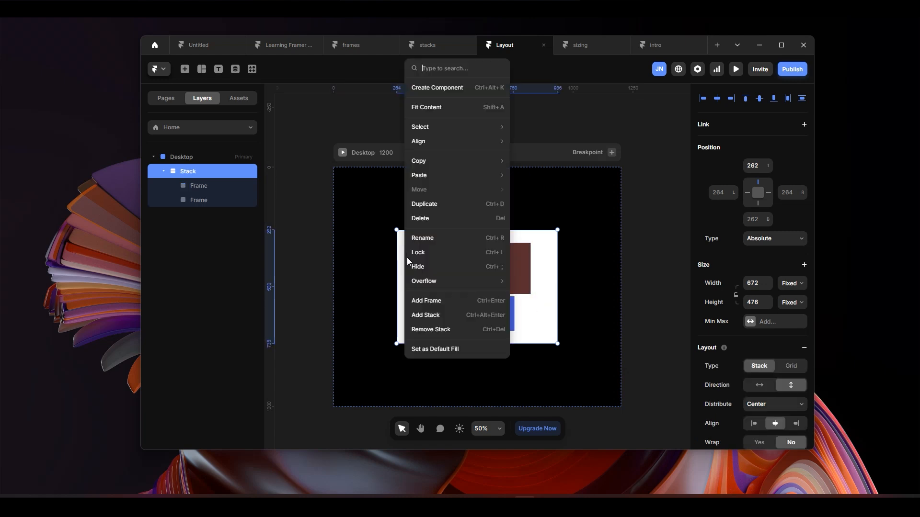
left_click(549, 308)
Draw a 251 px wide frame at the start of the stack, shorten it to about 61 px and fill it with #522020
left_click(202, 69)
left_click(211, 96)
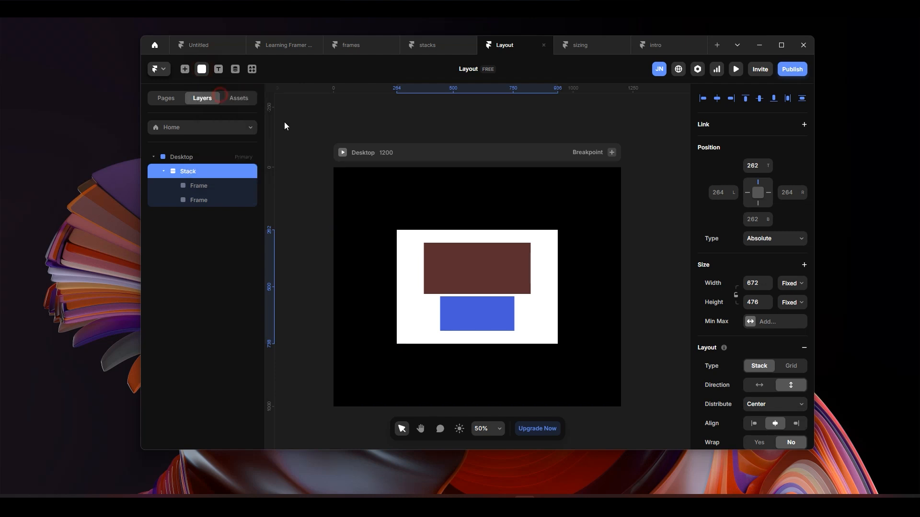
left_click_drag(437, 238, 502, 273)
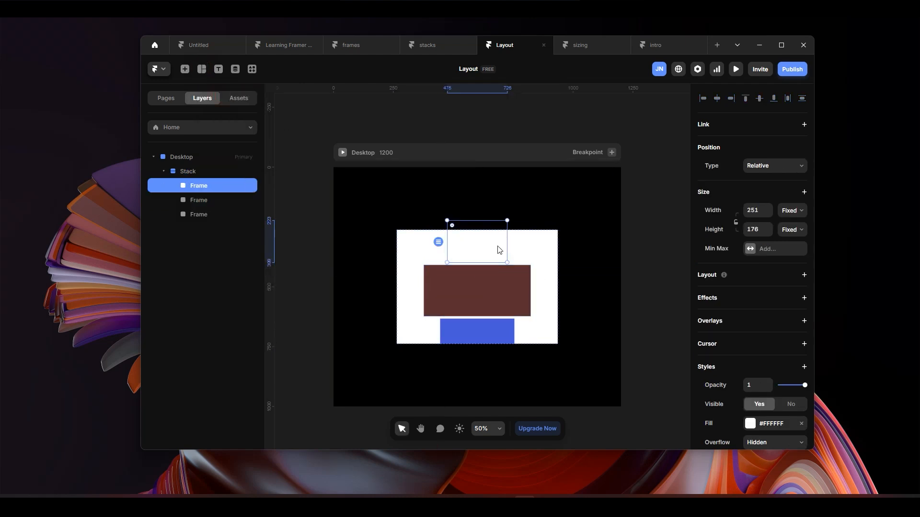
left_click_drag(490, 221, 489, 248)
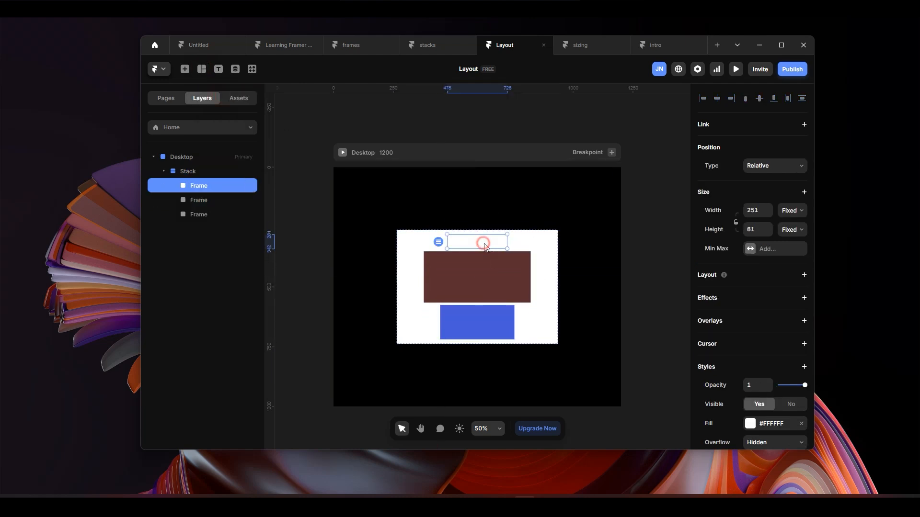
left_click(763, 427)
left_click(633, 357)
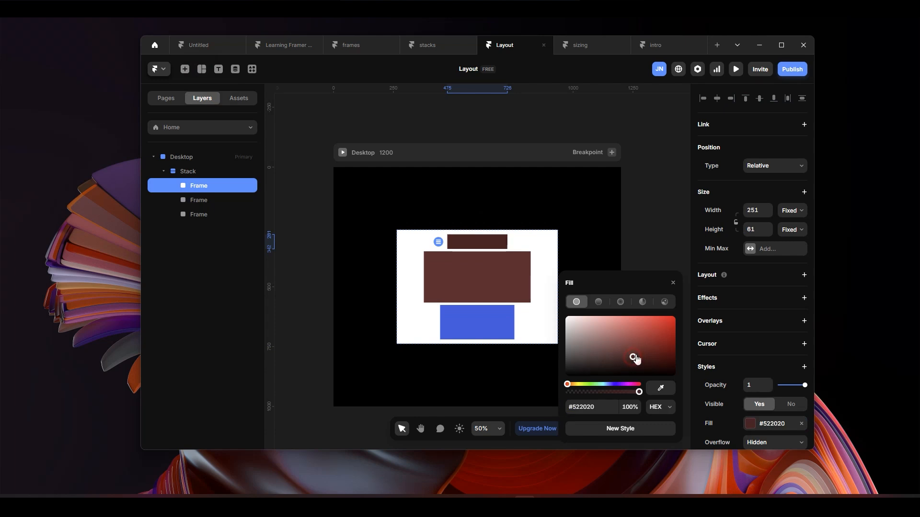
Reorder the stacked frames with the small dark brown one first, blue second and large brown last, closing the fill settings
left_click_drag(488, 242, 488, 276)
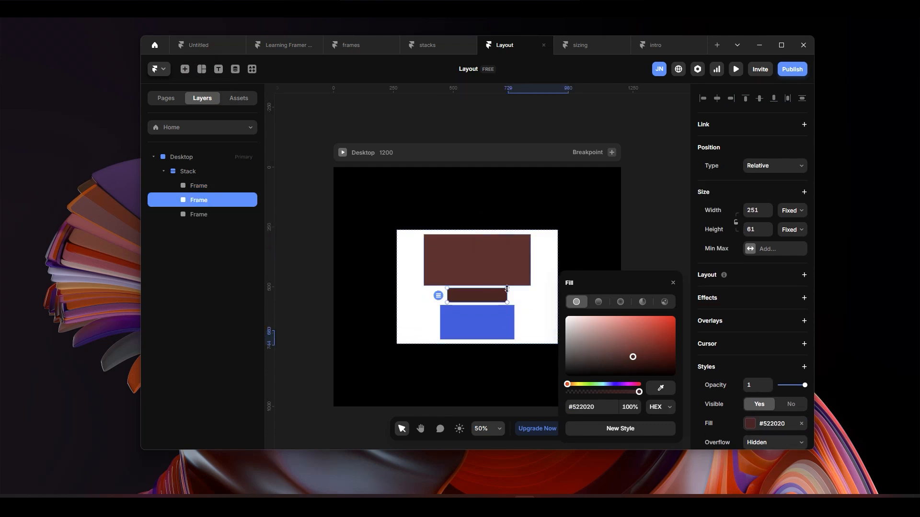
left_click(651, 229)
left_click(535, 296)
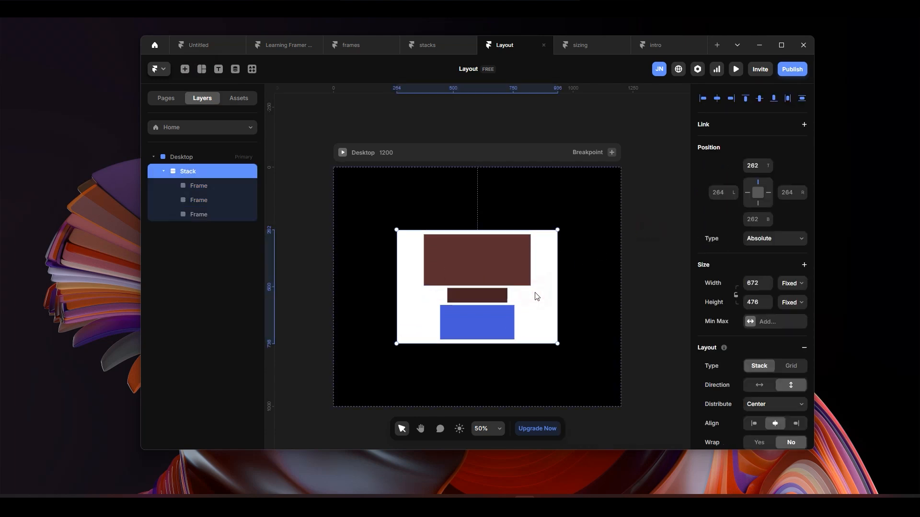
scroll(748, 211, "down", 3)
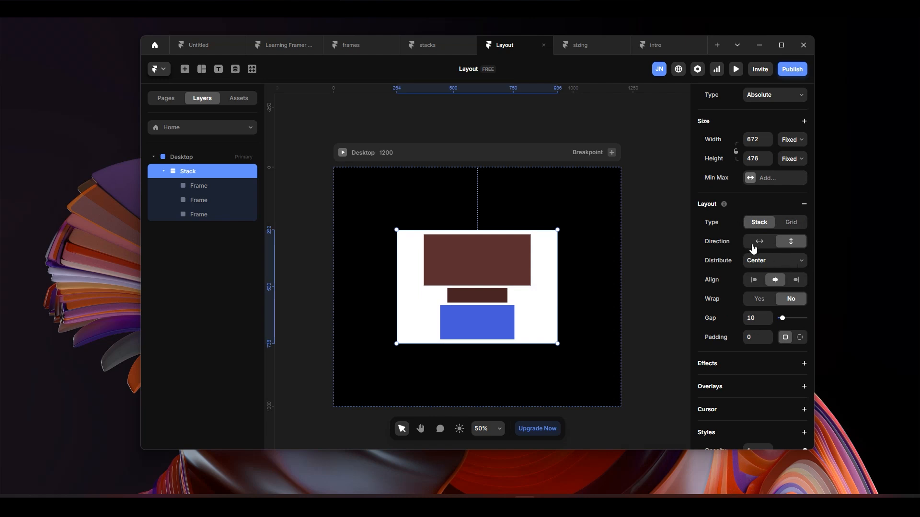
mouse_move(501, 274)
left_mouse_down()
mouse_move(503, 294)
mouse_move(493, 272)
left_mouse_up()
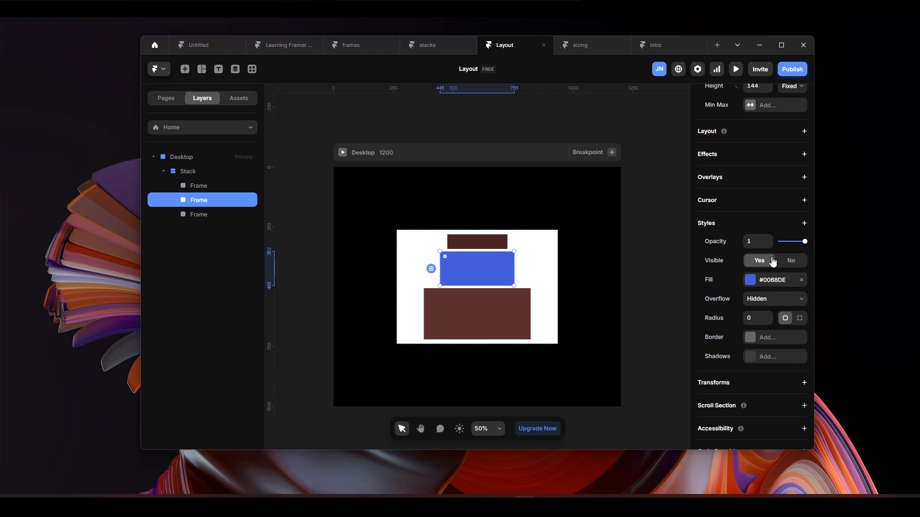
Set the stack's direction to horizontal and try shifting the blue frame within the row
left_click(540, 258)
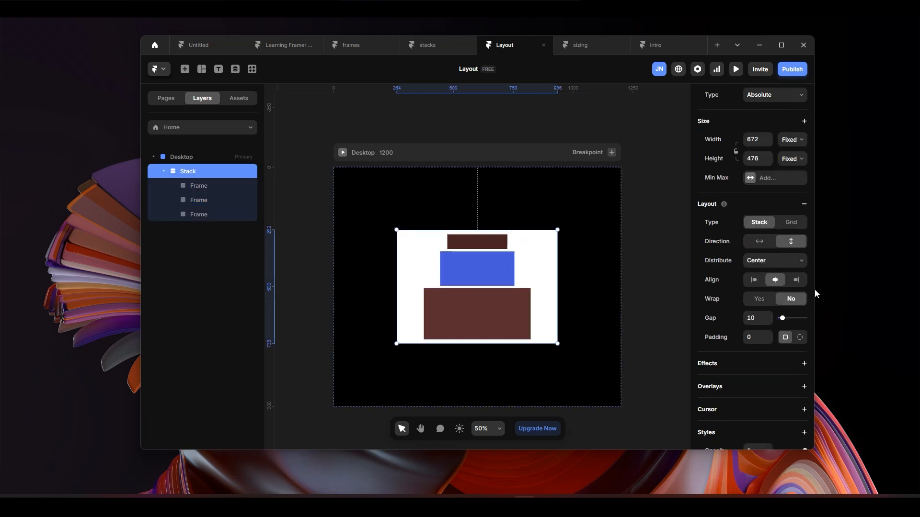
left_click(759, 244)
mouse_move(463, 289)
left_mouse_down()
mouse_move(504, 292)
mouse_move(444, 291)
mouse_move(532, 285)
mouse_move(455, 289)
left_mouse_up()
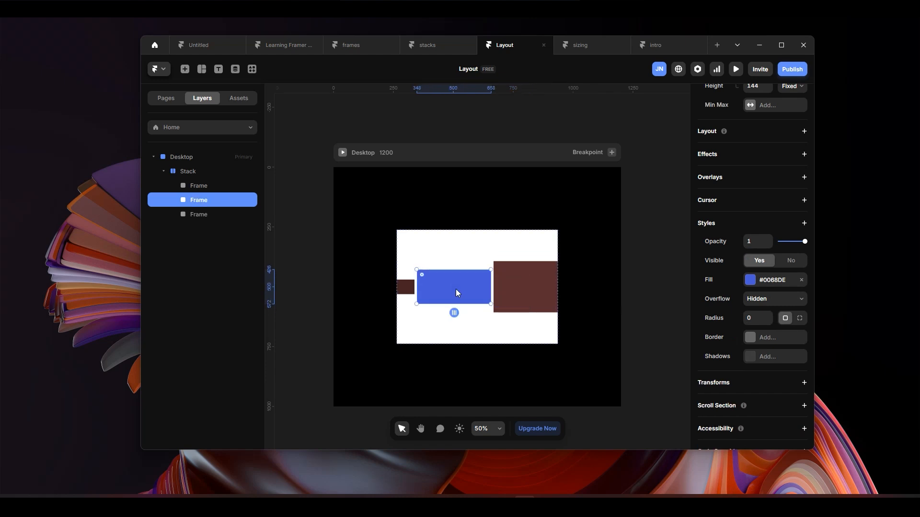
Try the stack's top and bottom alignments and its wrap option, returning to centre alignment without wrapping
left_click(489, 323)
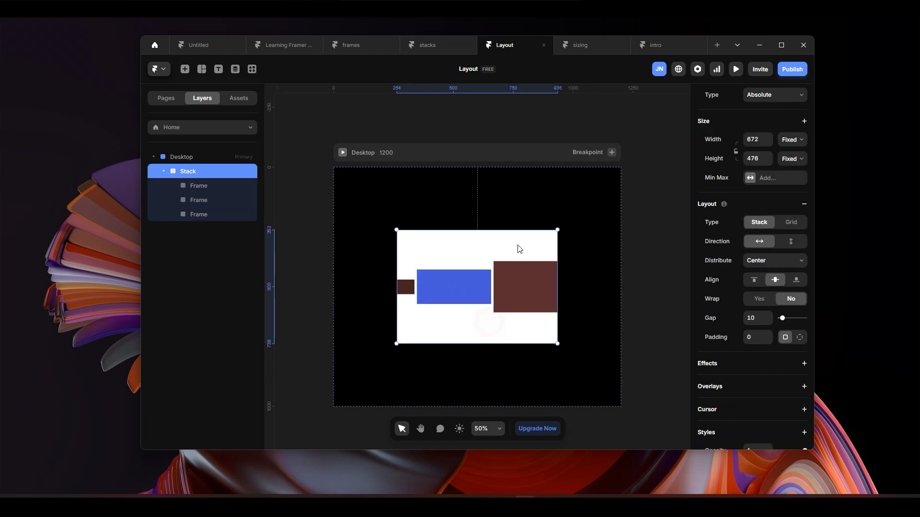
left_click(755, 282)
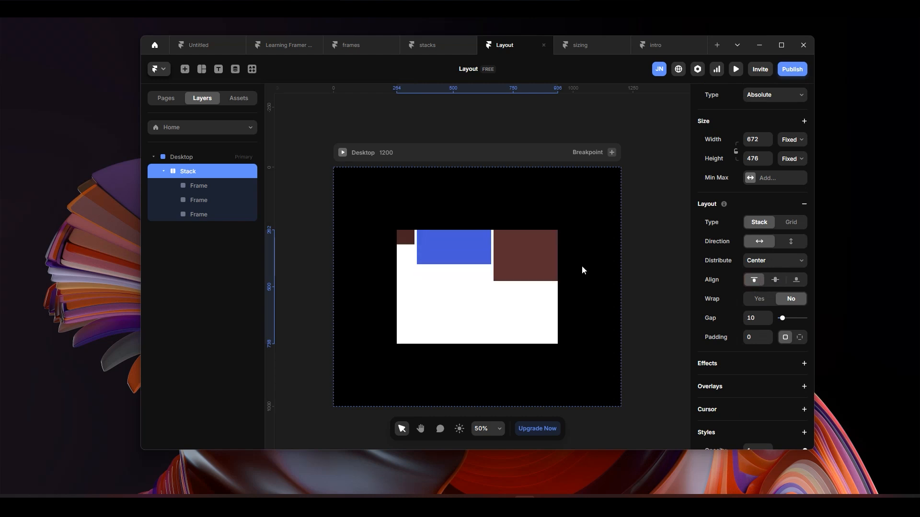
left_click(776, 283)
left_click(797, 283)
left_click(775, 285)
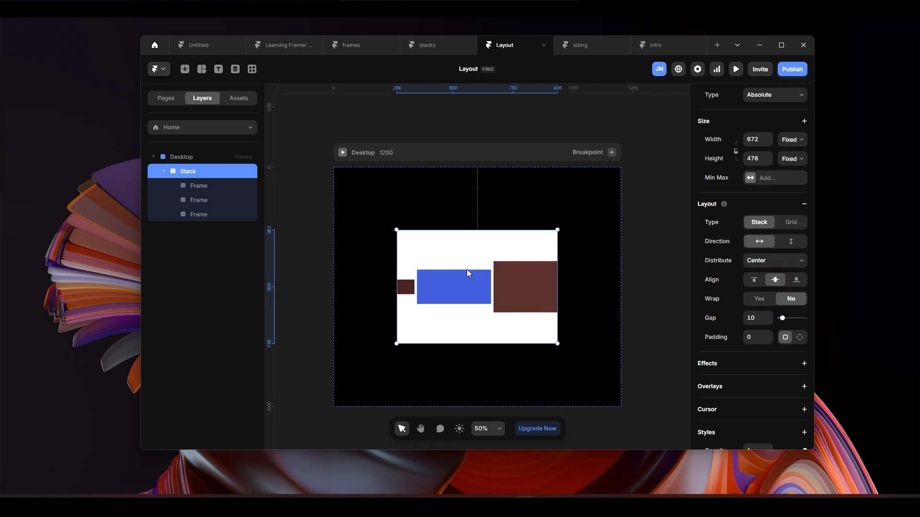
left_click(760, 299)
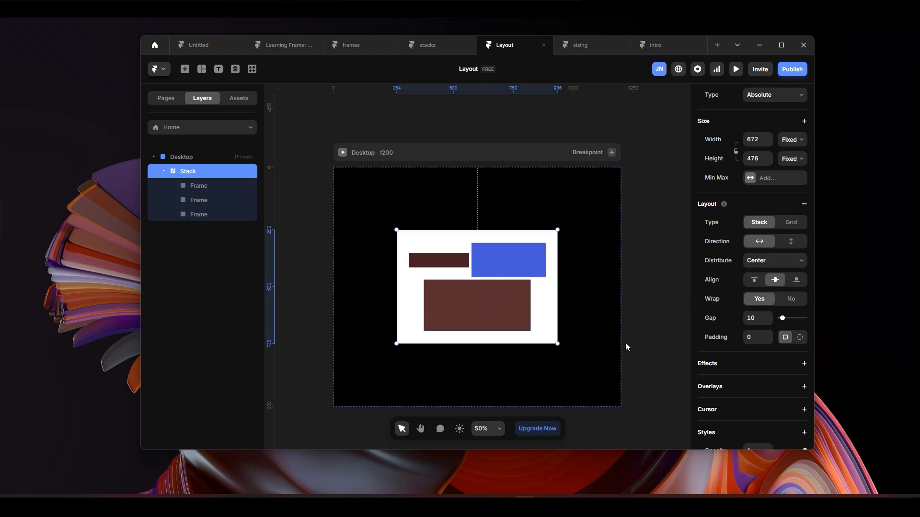
left_click(791, 303)
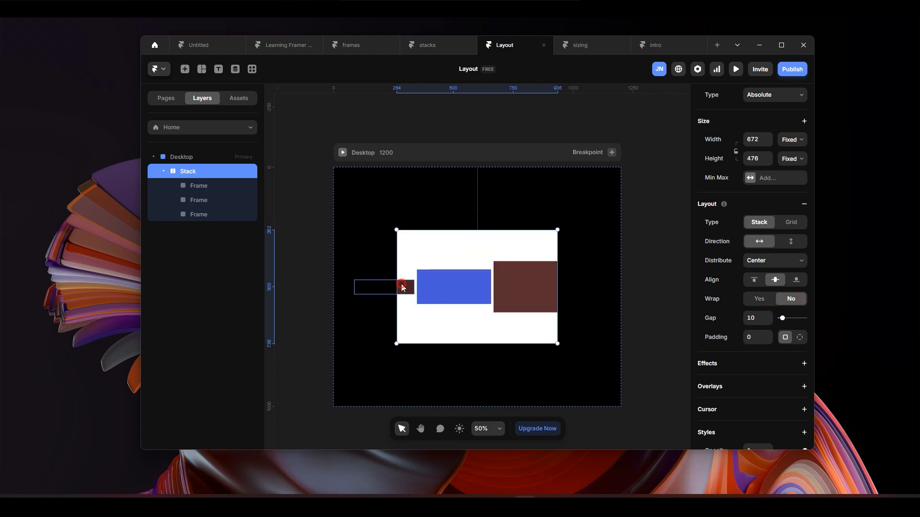
Select the frames in the unwrapped row one by one to examine how they extend past the white container
left_click(404, 288)
left_click(480, 287)
left_click(535, 291)
left_click(458, 290)
left_click(377, 286)
left_click(405, 287)
left_click(511, 287)
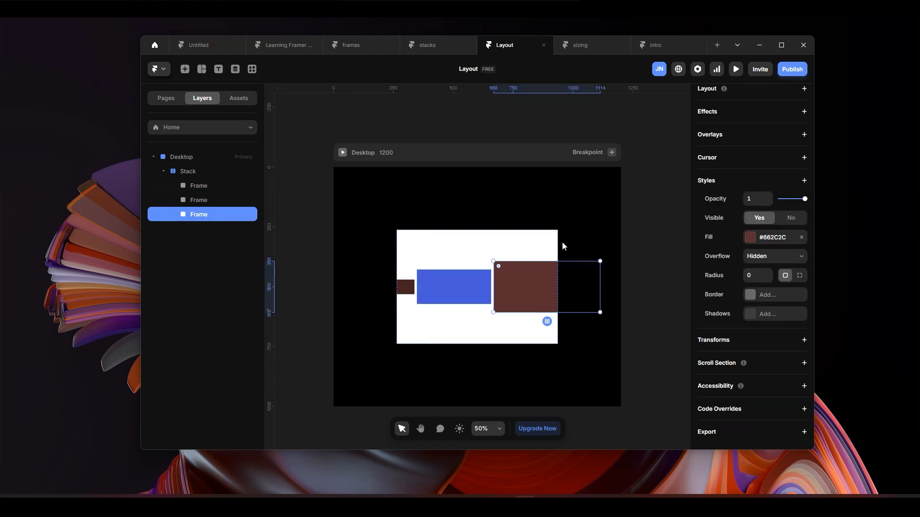
scroll(435, 292, "up", 2)
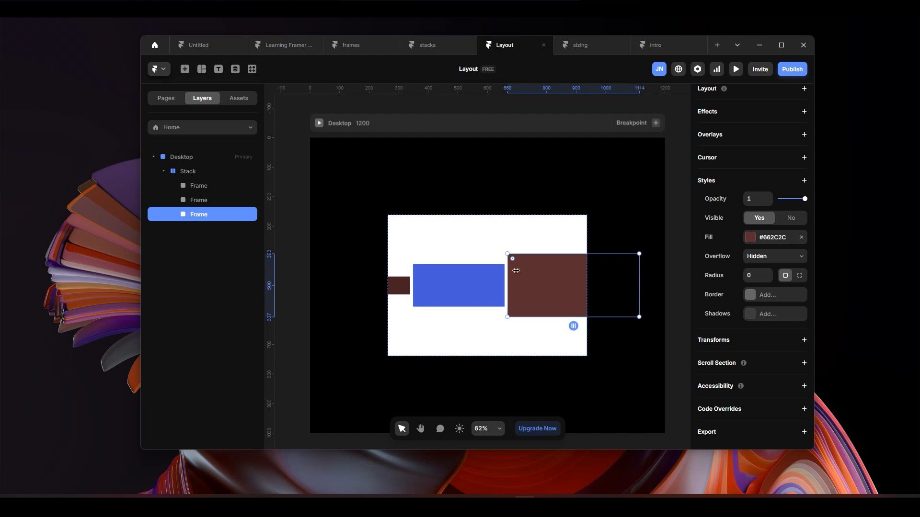
left_click(445, 293)
left_click(399, 286)
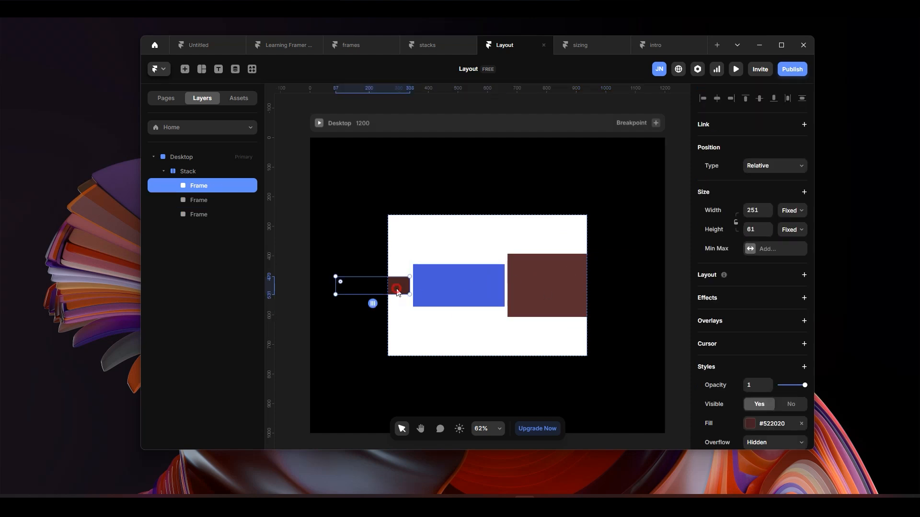
Turn on wrapping for the stack and reorder its frames as large brown, small dark brown and blue
left_click(535, 243)
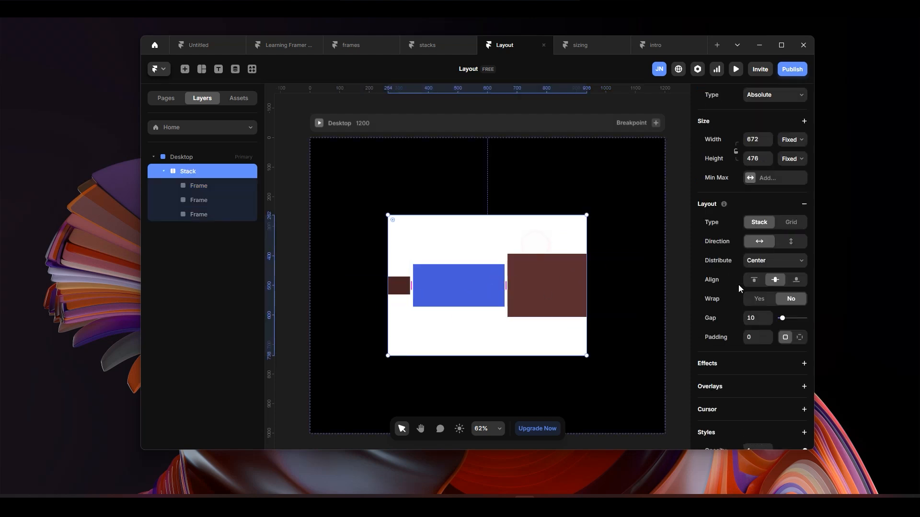
left_click(753, 308)
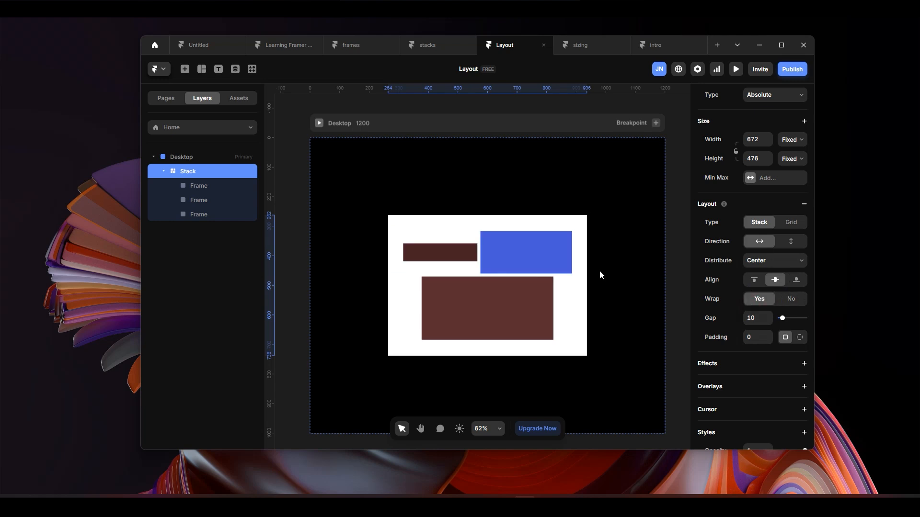
left_click_drag(483, 297, 465, 292)
left_click(490, 293)
left_click_drag(489, 261, 512, 307)
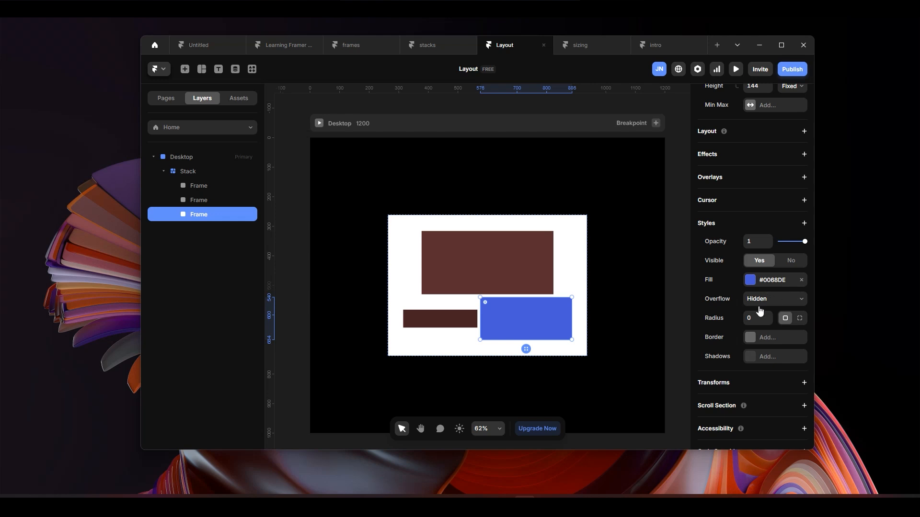
Set the wrapped stack's gap to 33 and its padding to 19
left_click(580, 262)
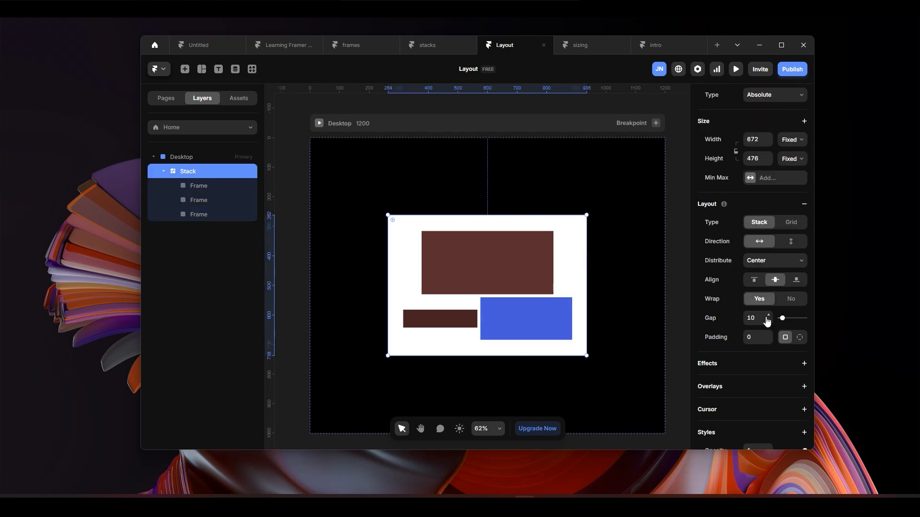
mouse_move(768, 322)
left_mouse_down()
mouse_move(765, 291)
mouse_move(764, 314)
left_mouse_up()
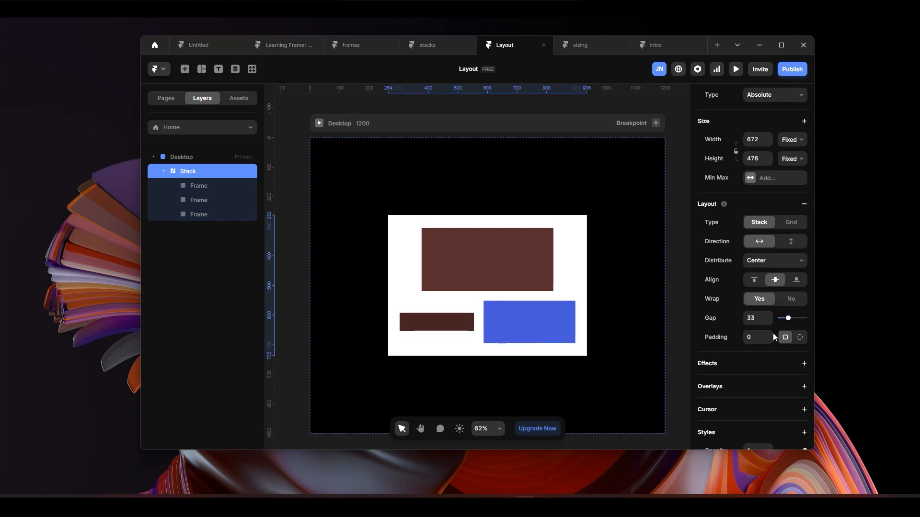
mouse_move(768, 338)
left_mouse_down()
mouse_move(762, 310)
mouse_move(762, 327)
left_mouse_up()
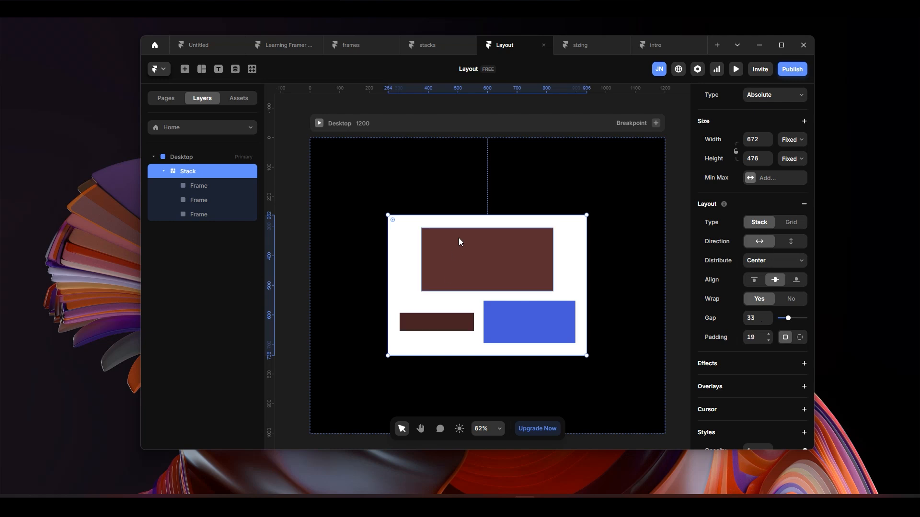
left_click(482, 269)
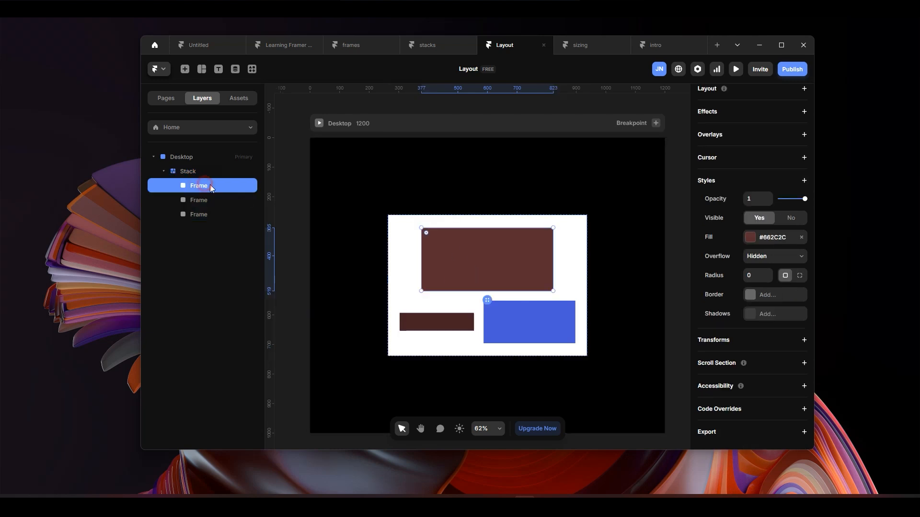
left_click(432, 320)
left_click(530, 330)
left_click(503, 264)
left_click(437, 318)
Set the large brown frame's width sizing to Fill
left_click(471, 275)
scroll(776, 230, "up", 4)
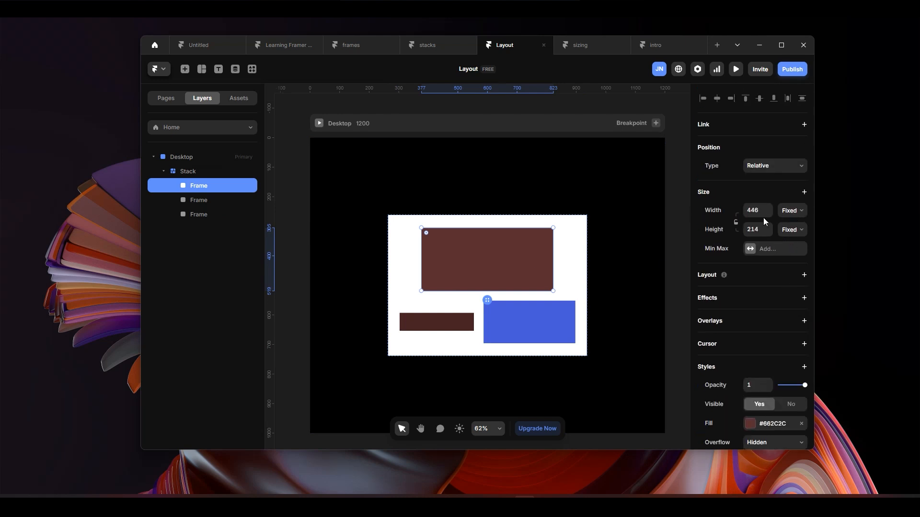
left_click(793, 211)
left_click(789, 249)
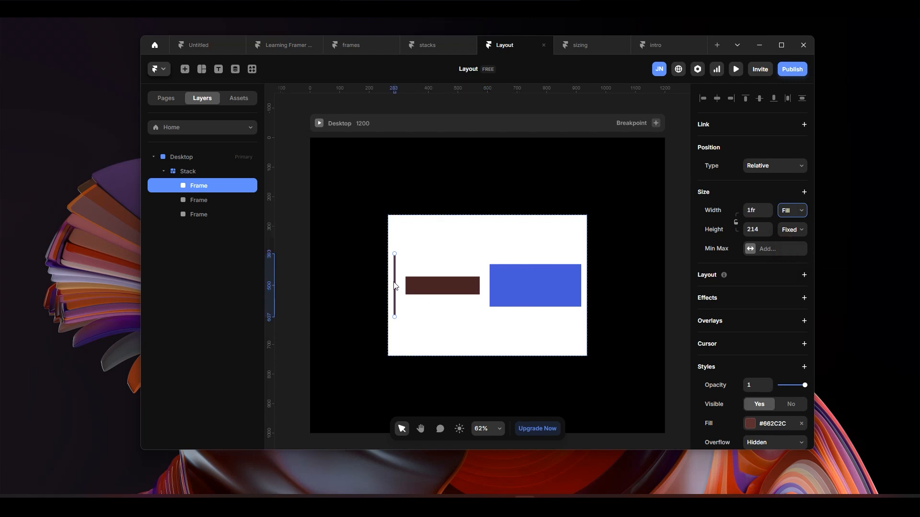
Set the width sizing of the small dark brown frame and the blue frame to Fill
left_click(469, 290)
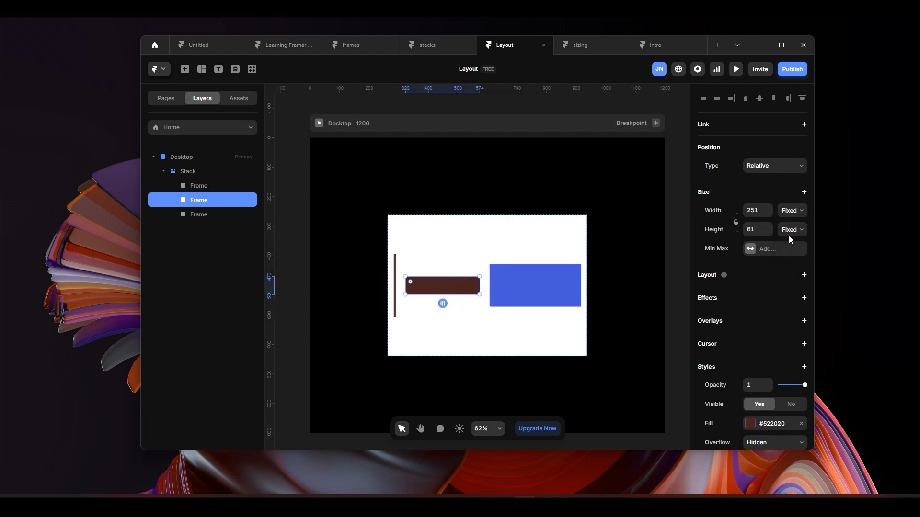
left_click(791, 212)
left_click(785, 247)
left_click(537, 295)
scroll(809, 231, "down", 3)
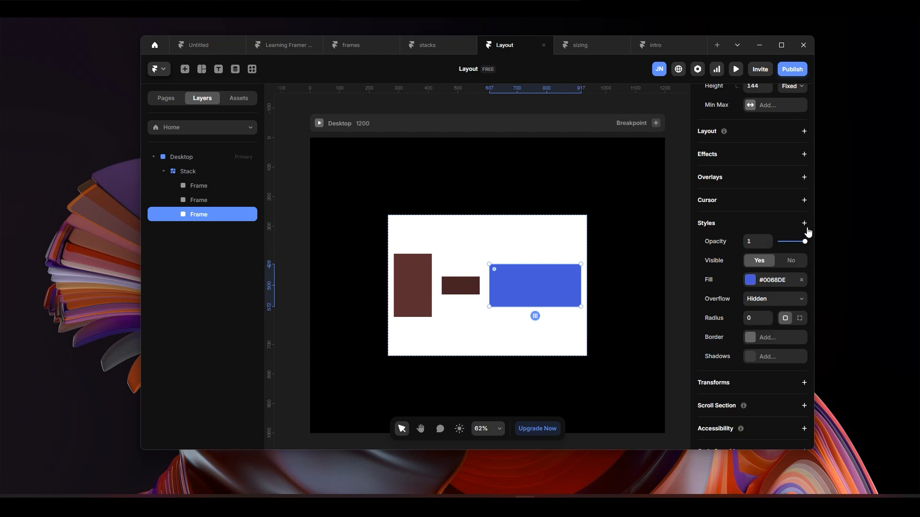
scroll(791, 124, "up", 3)
left_click(792, 210)
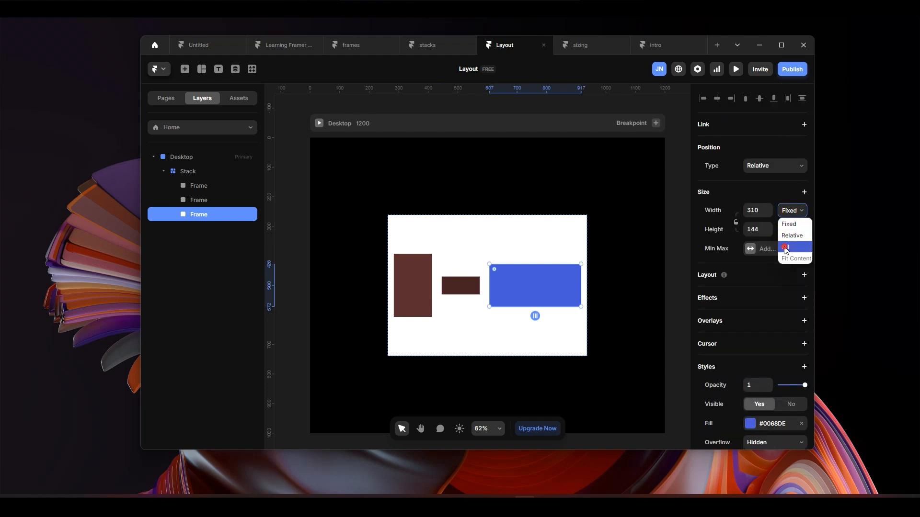
left_click(786, 245)
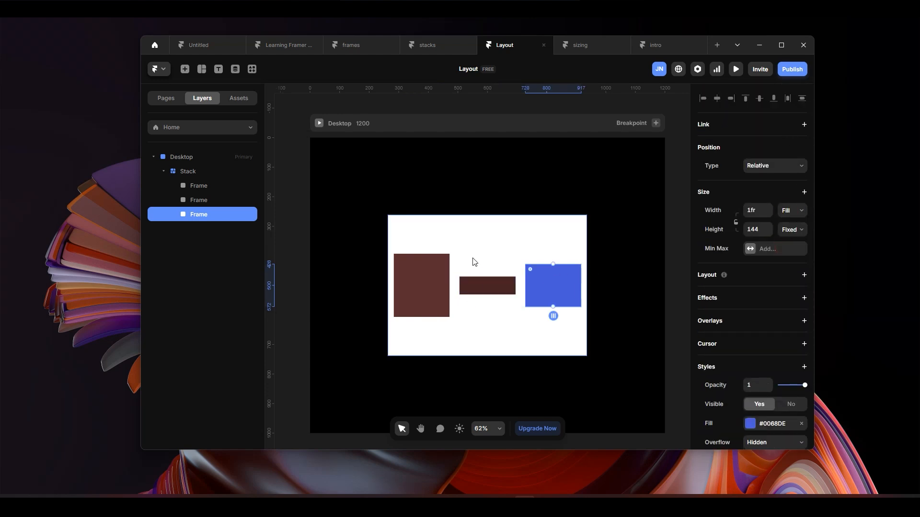
Increase the white stack's padding to 82
left_click(487, 236)
left_click_drag(768, 339, 768, 325)
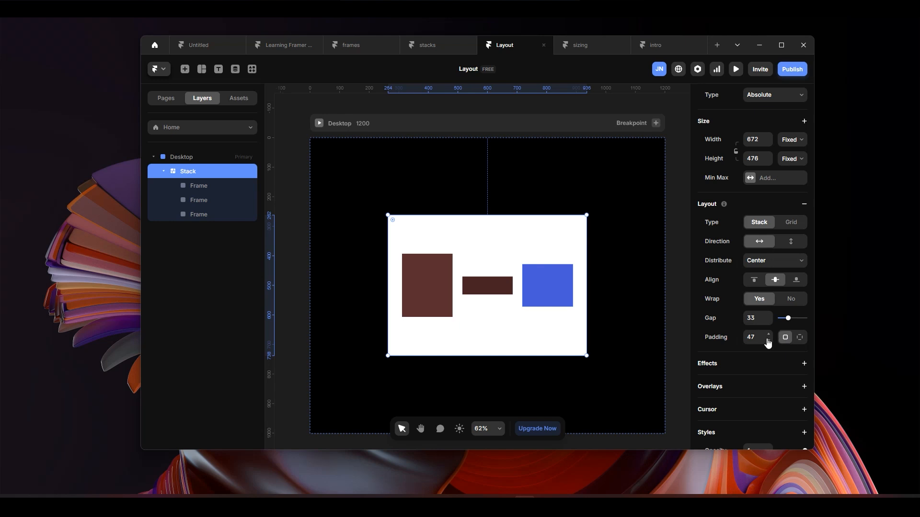
left_click_drag(768, 342, 768, 320)
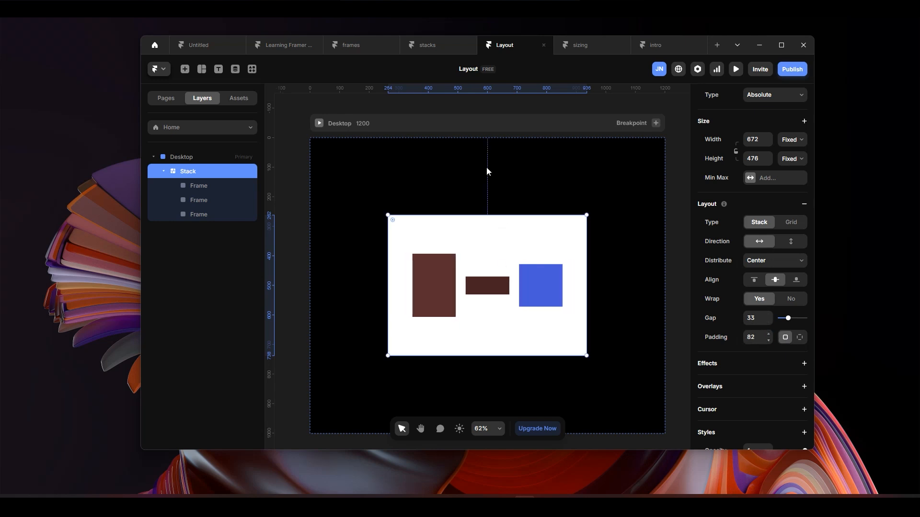
Check the Stack & Grids notes in the Learning Framer project and change the white stack's layout type to Grid
left_click(298, 45)
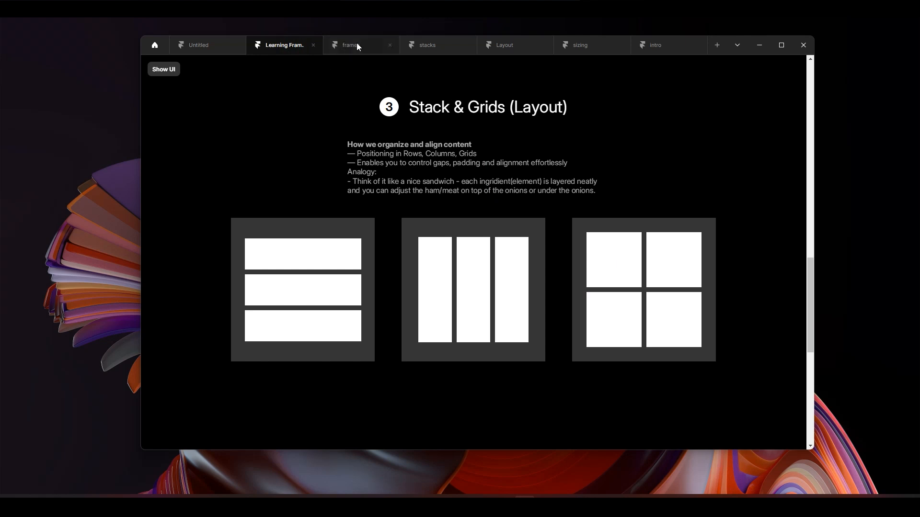
left_click(503, 44)
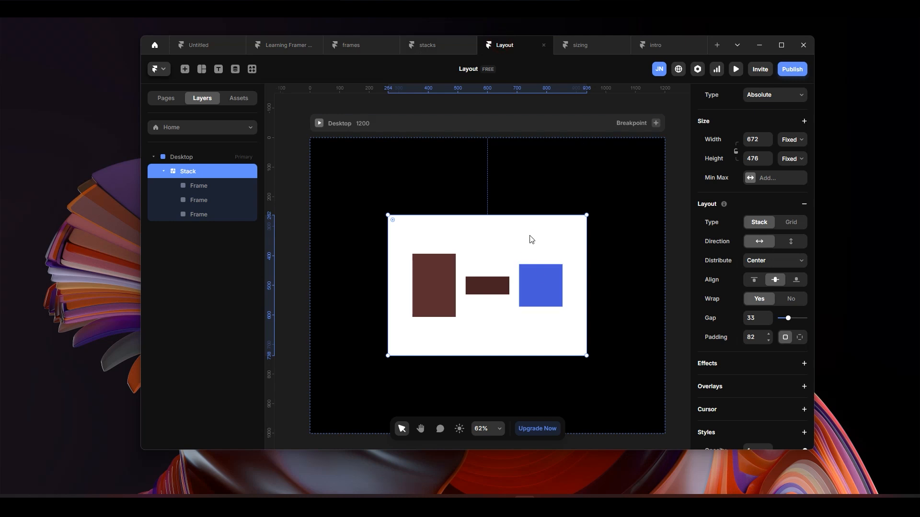
left_click(792, 222)
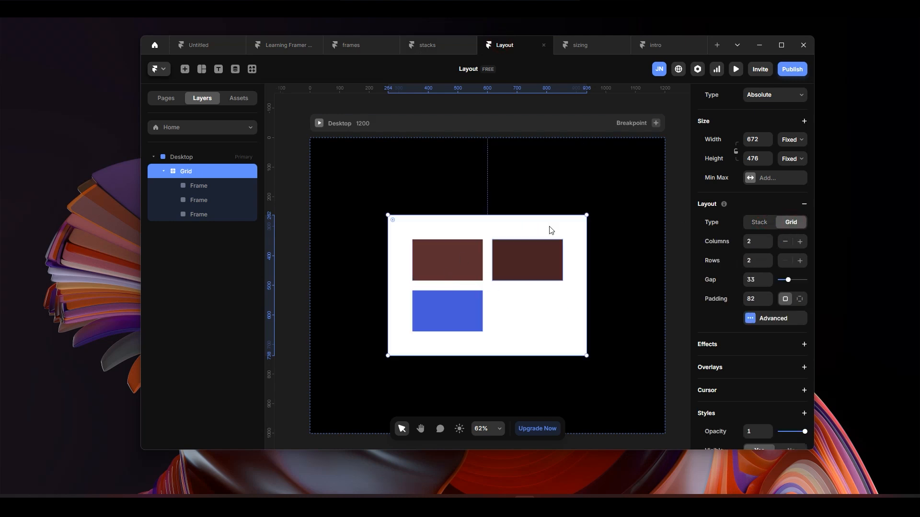
Reorder the grid's frames as dark brown, blue and lighter brown
left_click_drag(527, 276, 394, 272)
left_click_drag(470, 318, 534, 267)
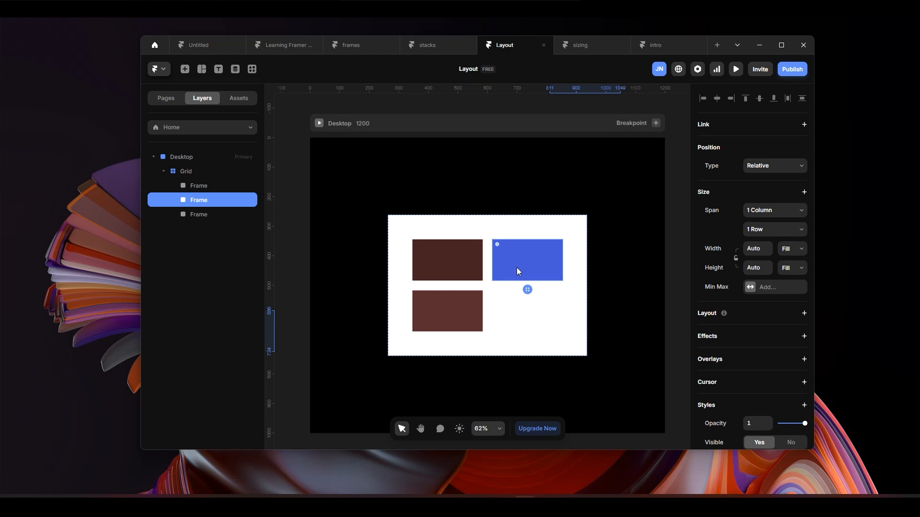
Review the Sizing notes in the Learning Framer project on fixed size, percentages and auto-sizing
left_click(287, 45)
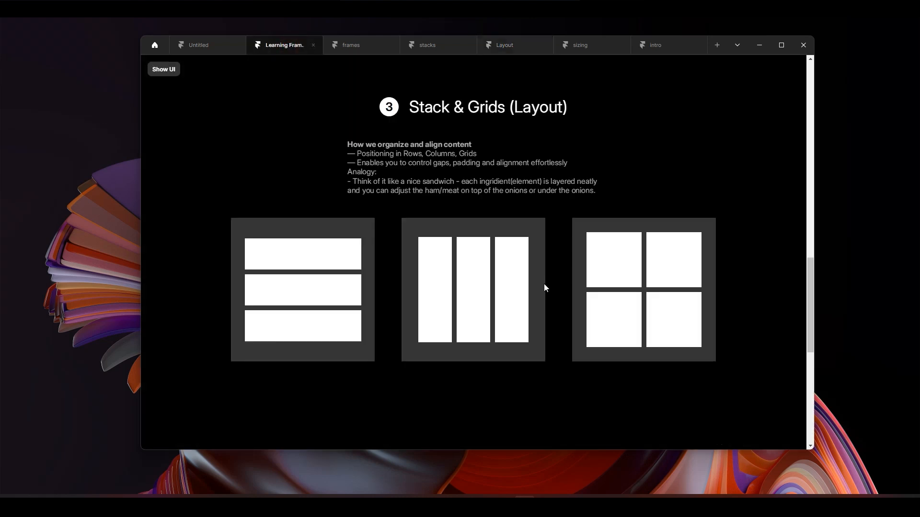
scroll(527, 249, "down", 8)
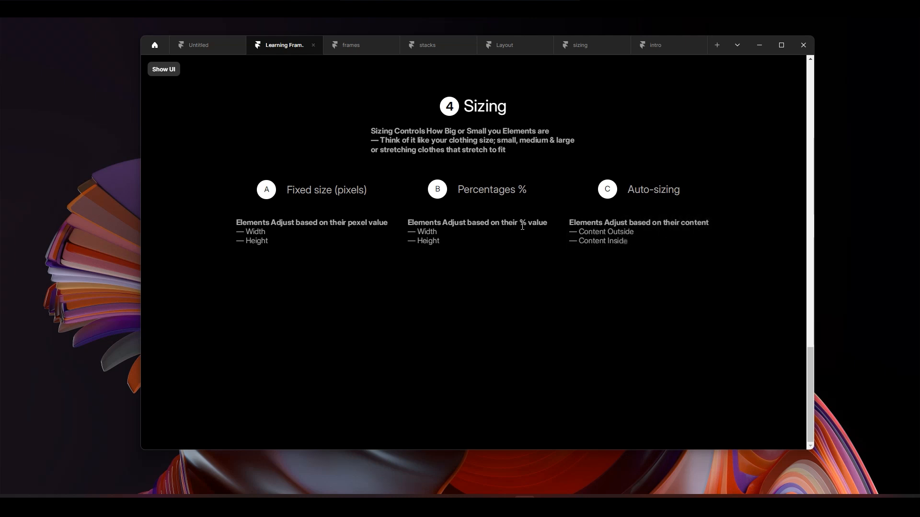
left_click_drag(521, 225, 547, 225)
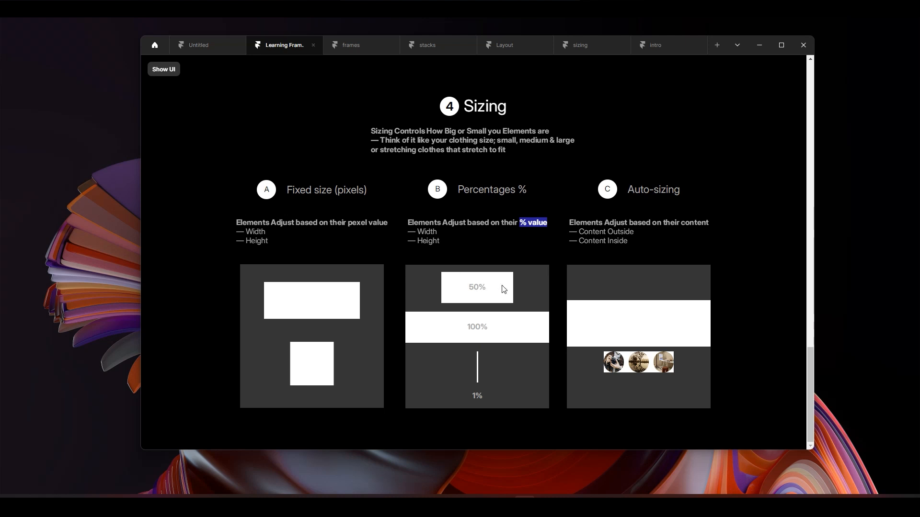
left_click(476, 285)
In the sizing project, draw a white frame about 672 by 456 and place it near the middle of the Desktop page
left_click(586, 45)
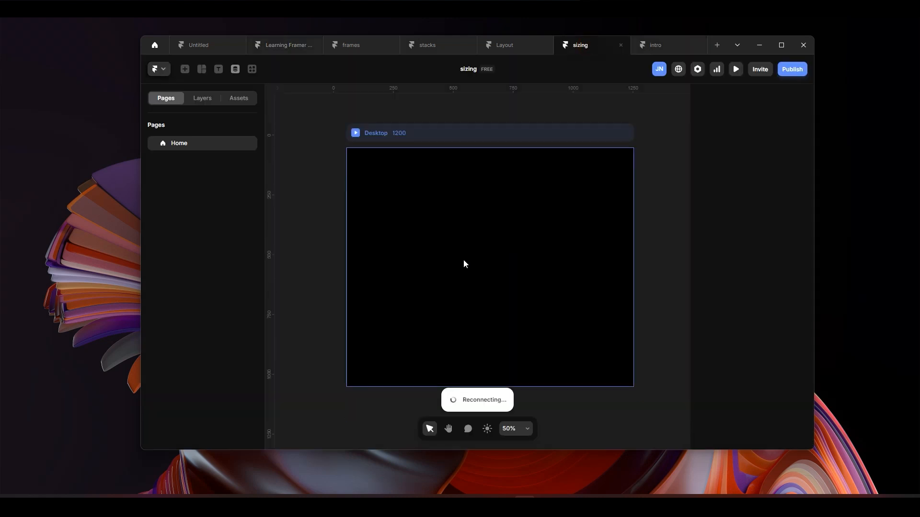
left_click(416, 205)
key("f")
mouse_move(418, 198)
left_mouse_down()
mouse_move(618, 325)
mouse_move(564, 306)
left_mouse_up()
left_click_drag(507, 254, 500, 269)
Draw a frame about 350 by 214 inside the white frame and fill it with brownish red #A84A4A
key("f")
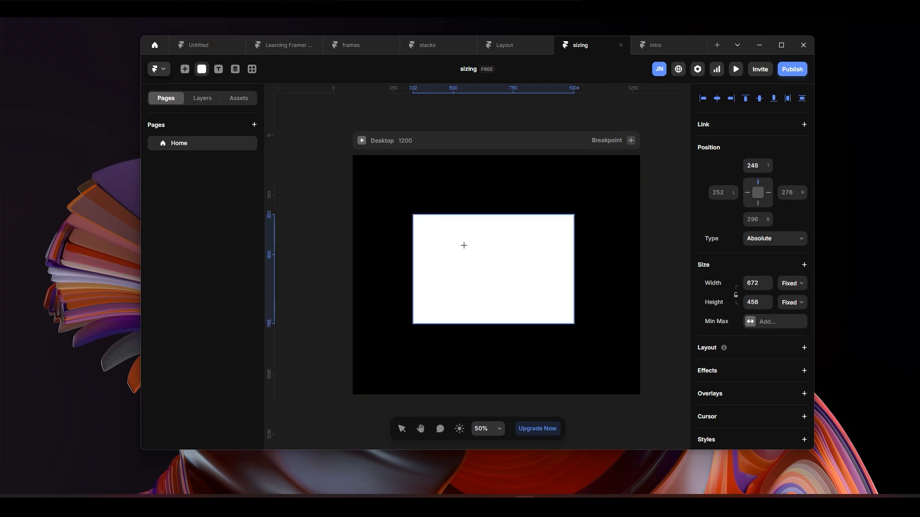
left_click_drag(454, 238, 537, 288)
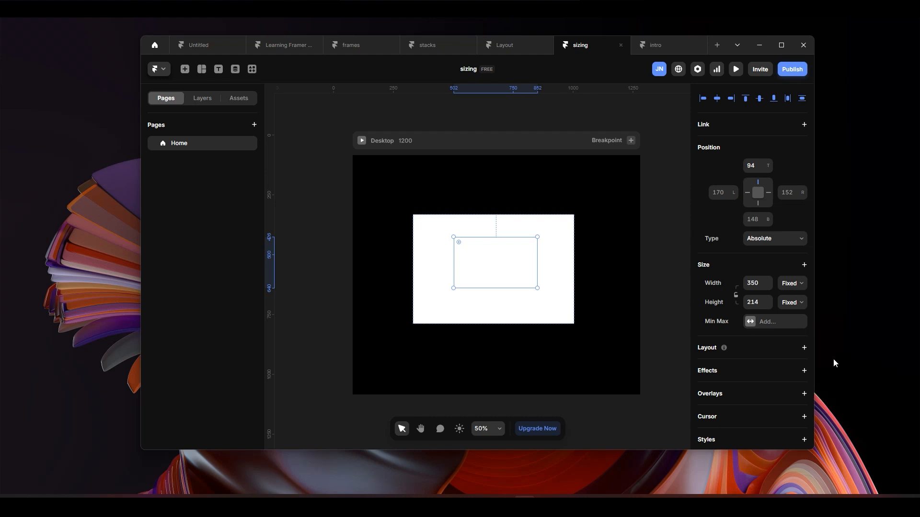
scroll(755, 375, "down", 3)
left_click(767, 353)
left_click(628, 336)
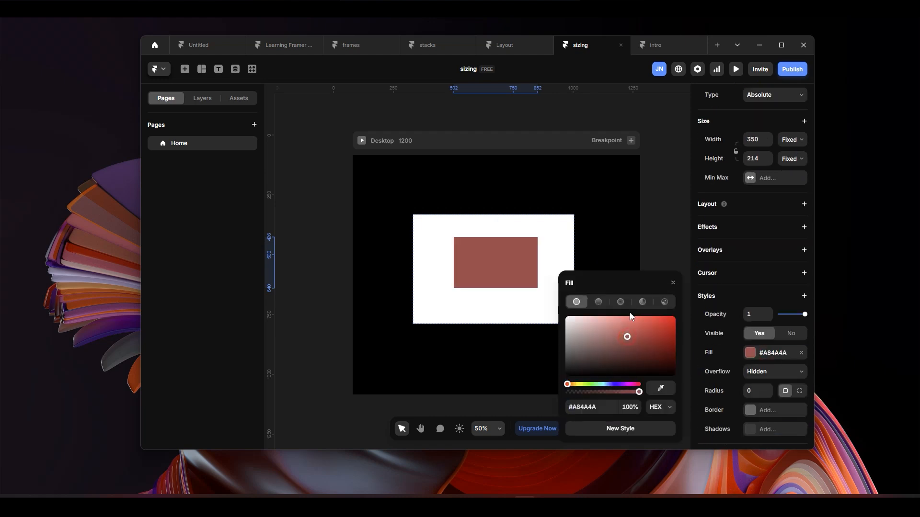
Check the red frame's width sizing options and give the white parent frame a stack layout
left_click(525, 262)
left_click(792, 140)
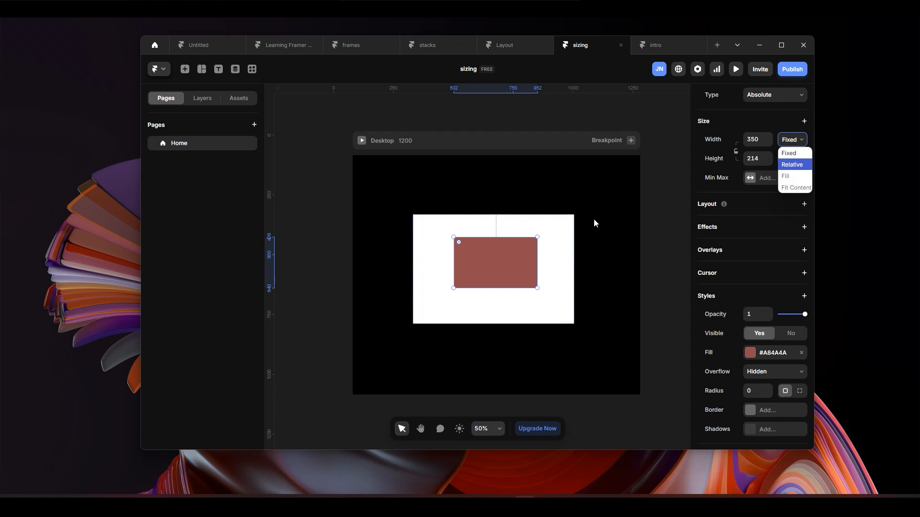
left_click(535, 228)
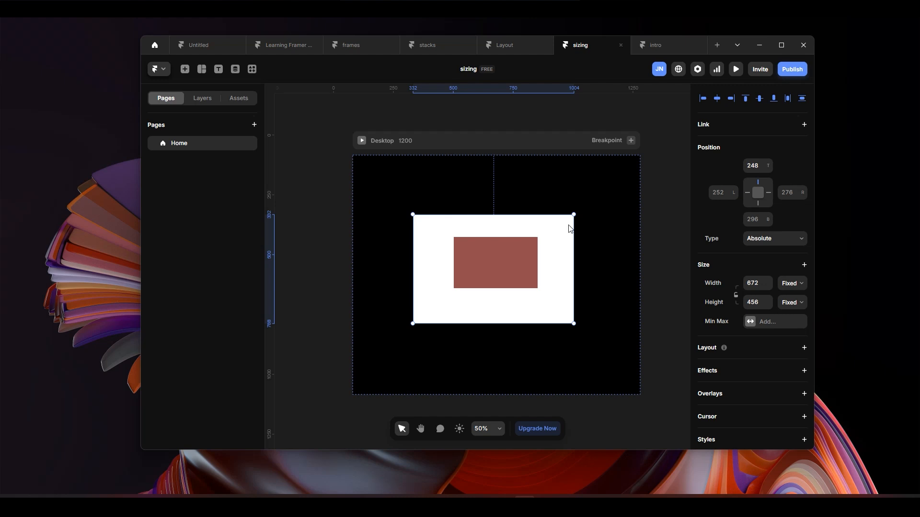
left_click(198, 99)
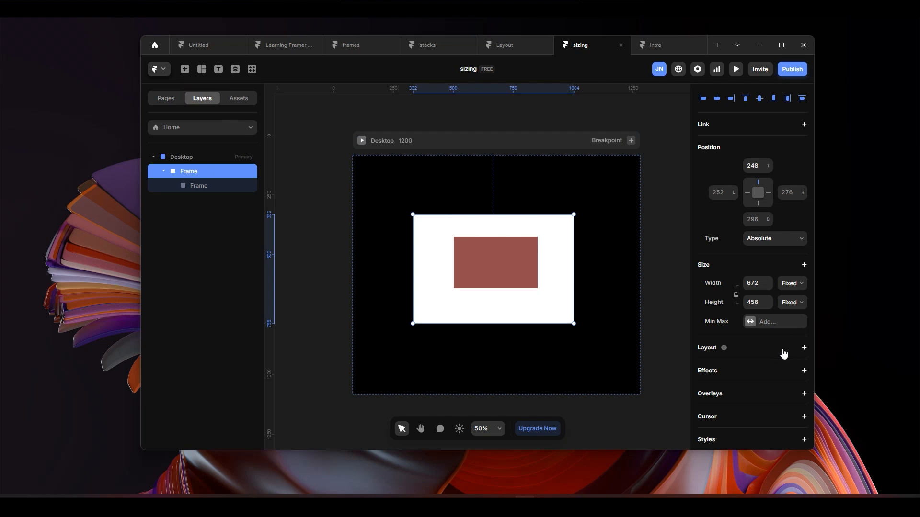
left_click(804, 349)
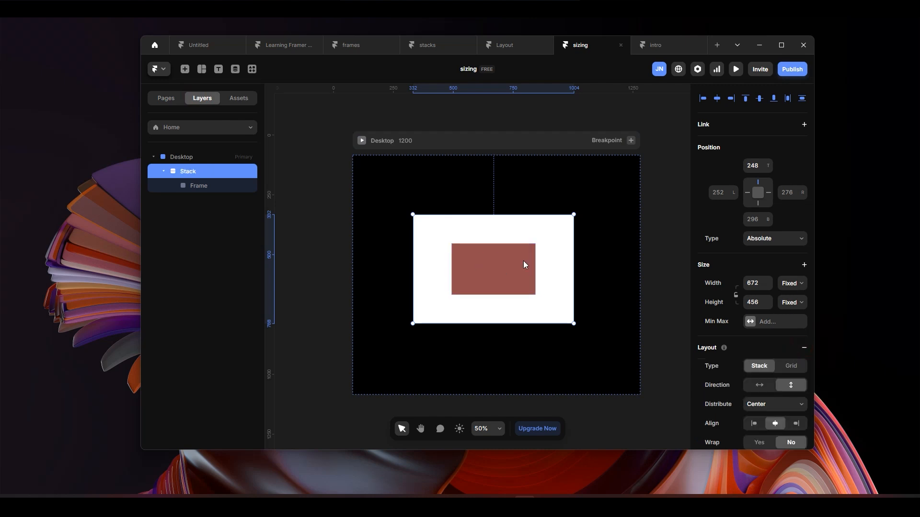
Set the nested red frame's width sizing to Fill, undo it, and apply Fill again
left_click(200, 185)
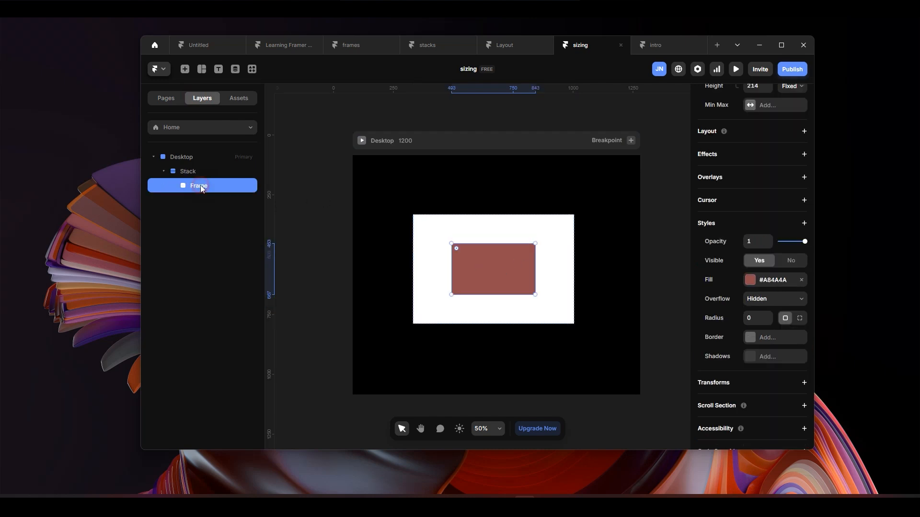
scroll(811, 172, "up", 5)
left_click(791, 211)
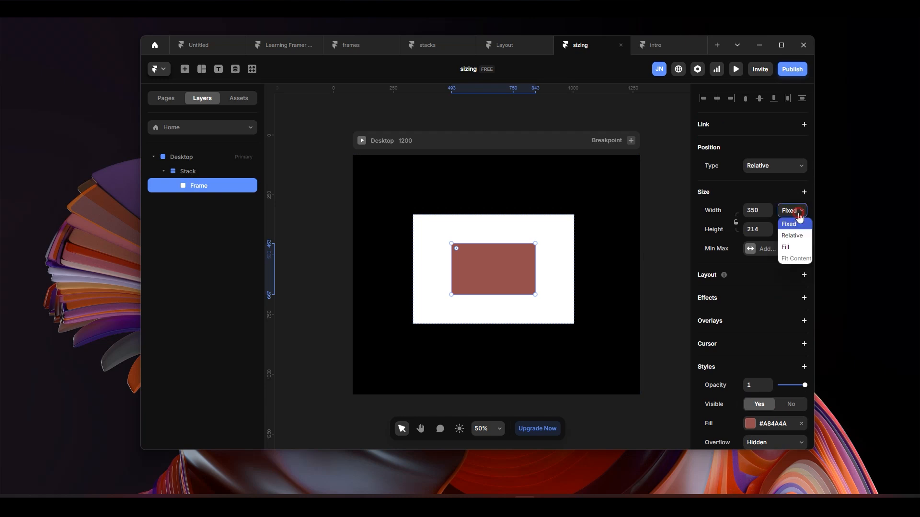
left_click(793, 253)
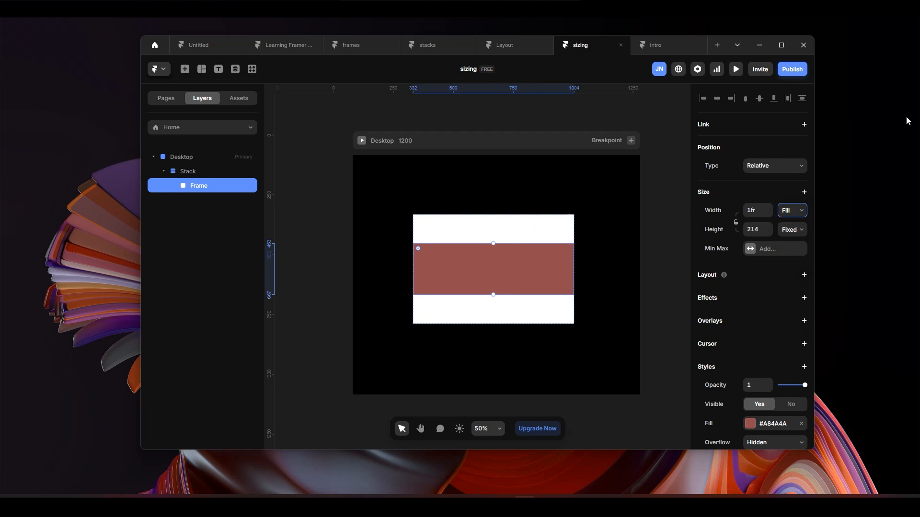
key("ctrl+z")
left_click(792, 210)
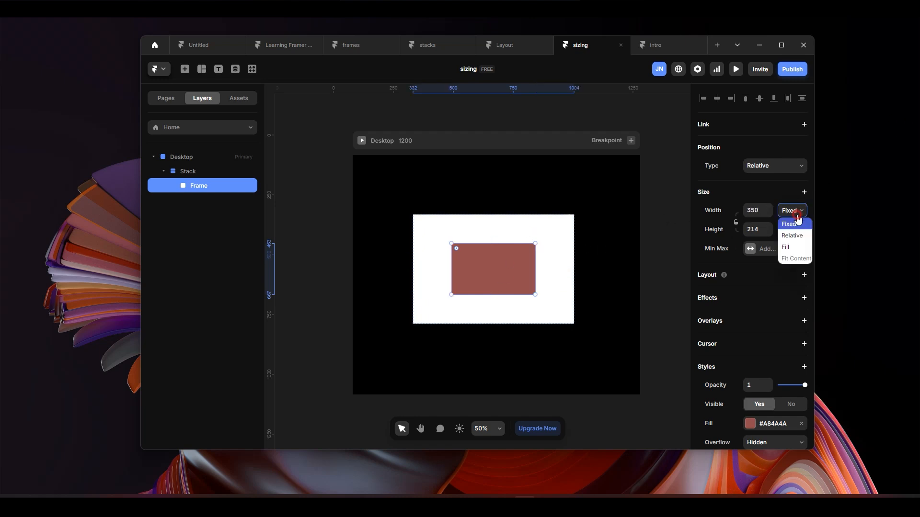
left_click(761, 248)
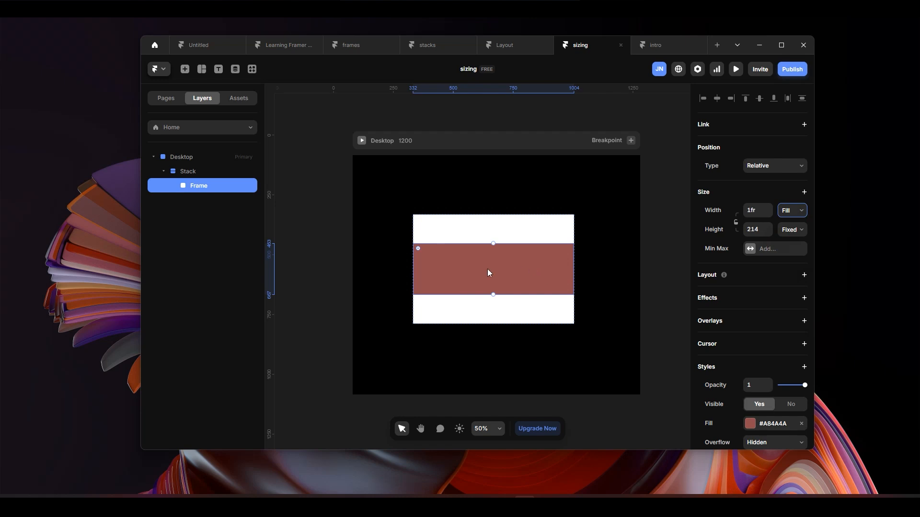
Try to set the red frame's width sizing to Fit Content
scroll(511, 285, "up", 2)
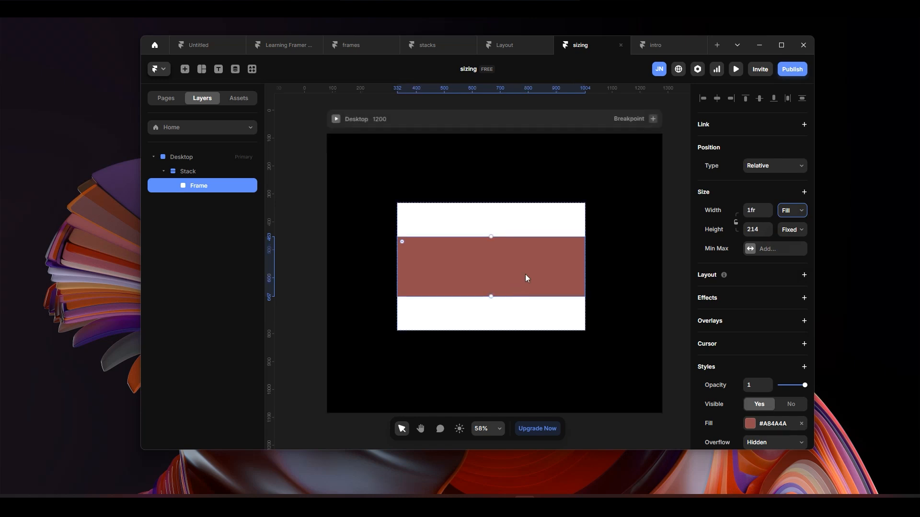
left_click(790, 211)
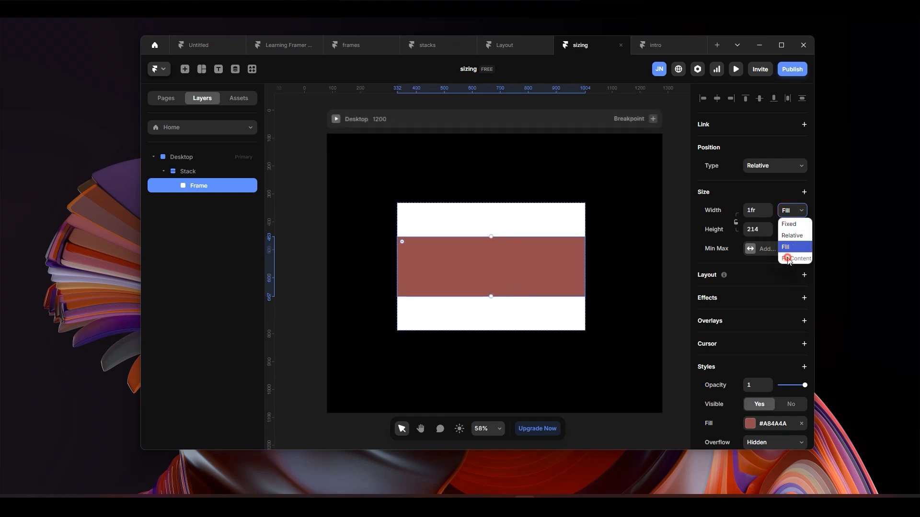
left_click(519, 260)
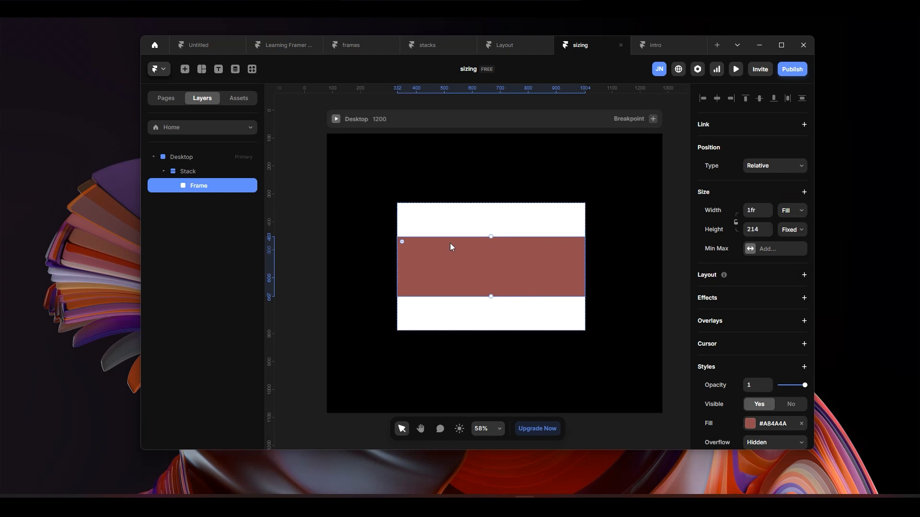
Add a text layer reading "Hey there" inside the red frame
key("t")
left_click(464, 258)
type("ttttt")
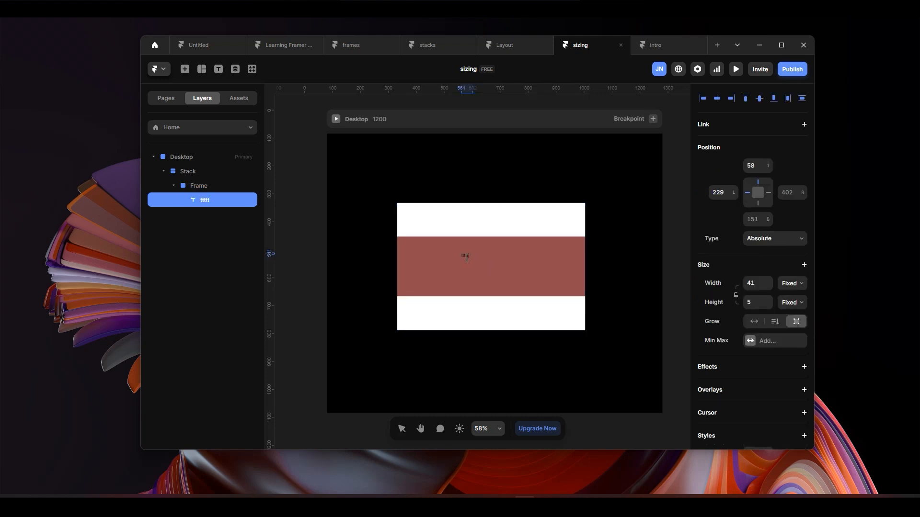
scroll(468, 256, "up", 4)
key("ctrl+a")
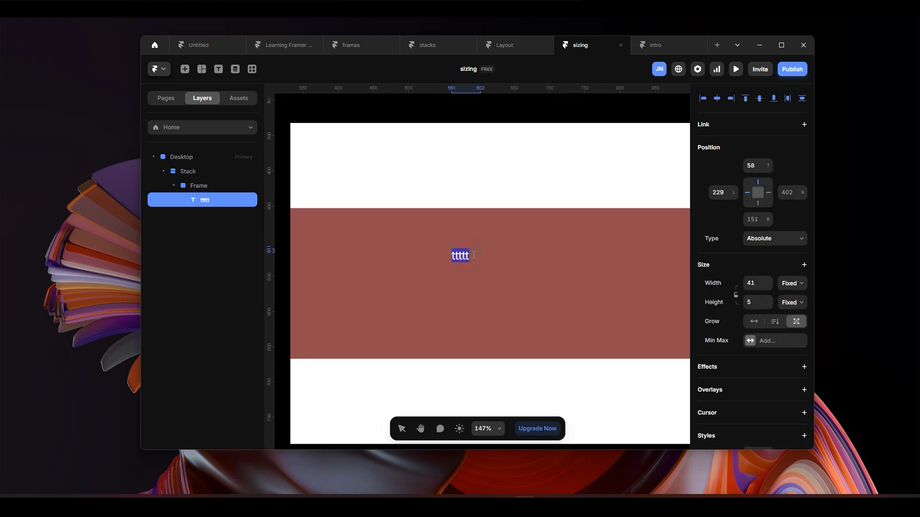
type("Hey there")
left_click(528, 292)
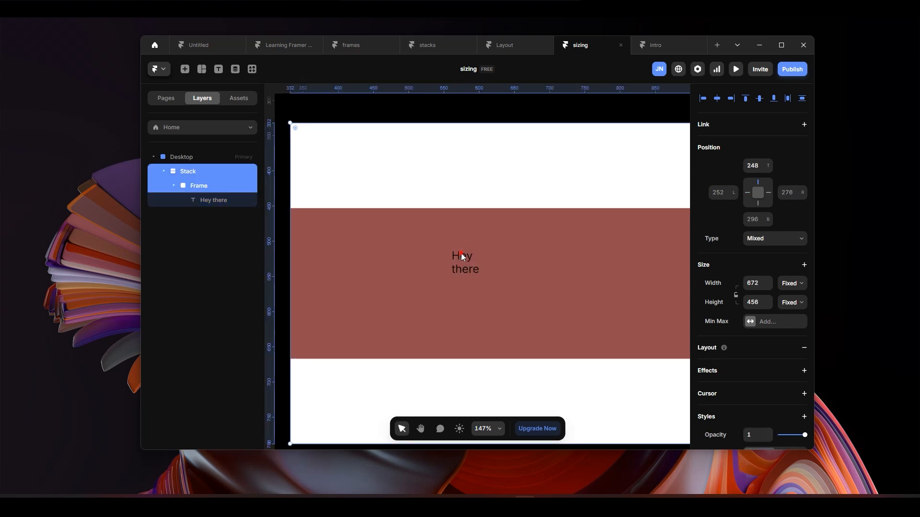
Try Fit Content as the red frame's height sizing, inspect it, and undo the change
scroll(501, 291, "down", 4)
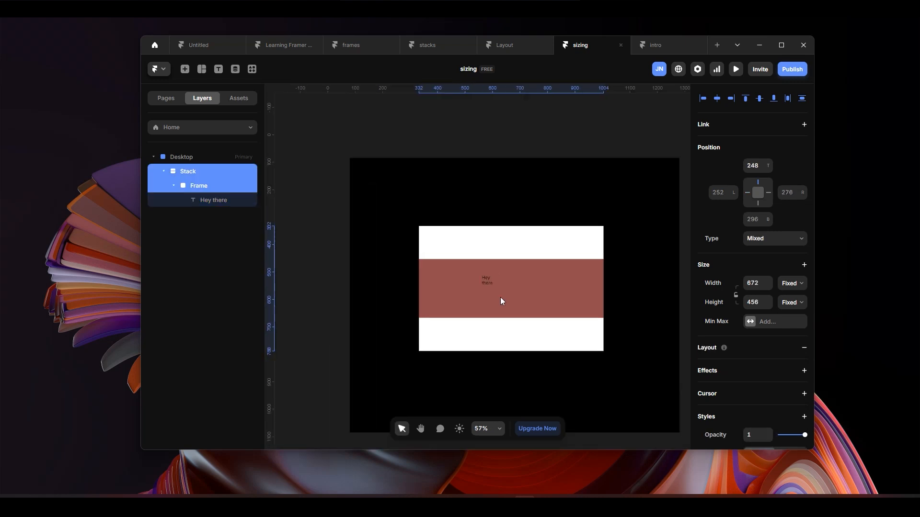
left_click(237, 186)
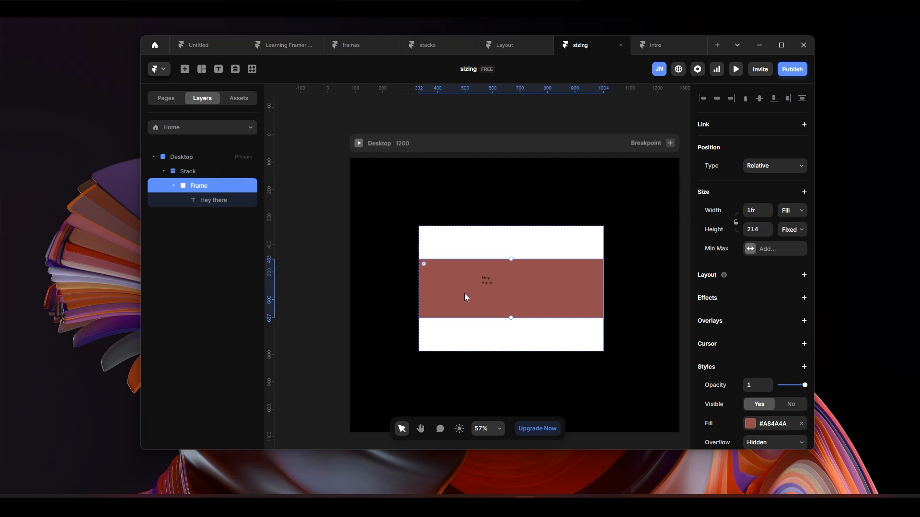
left_click(793, 230)
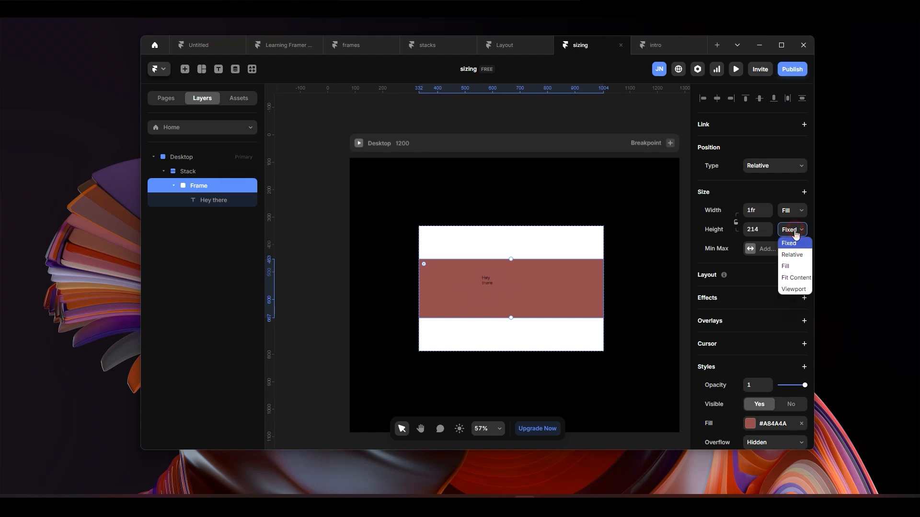
left_click(795, 278)
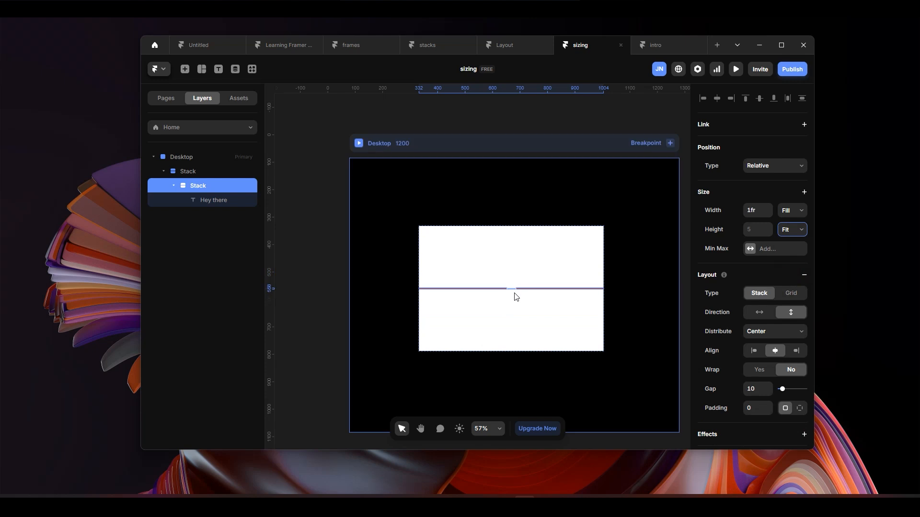
scroll(514, 296, "up", 3)
scroll(515, 296, "up", 3)
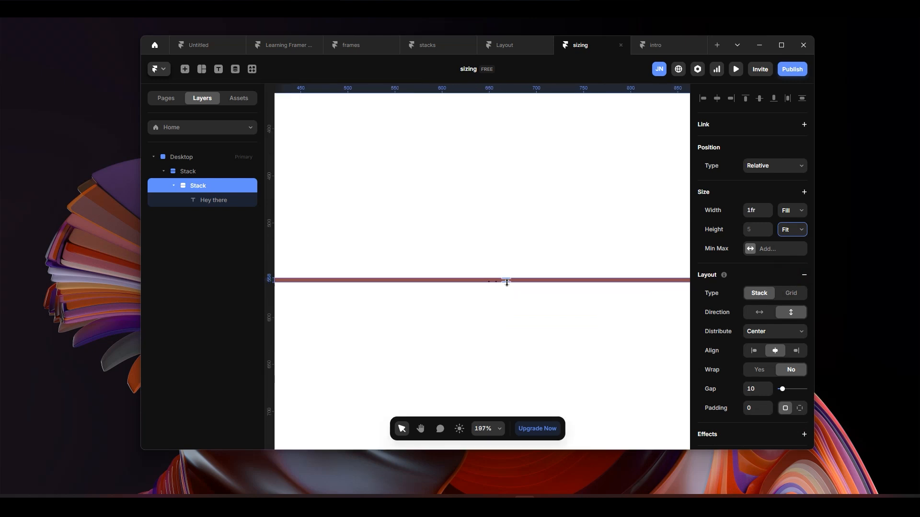
key("ctrl+z")
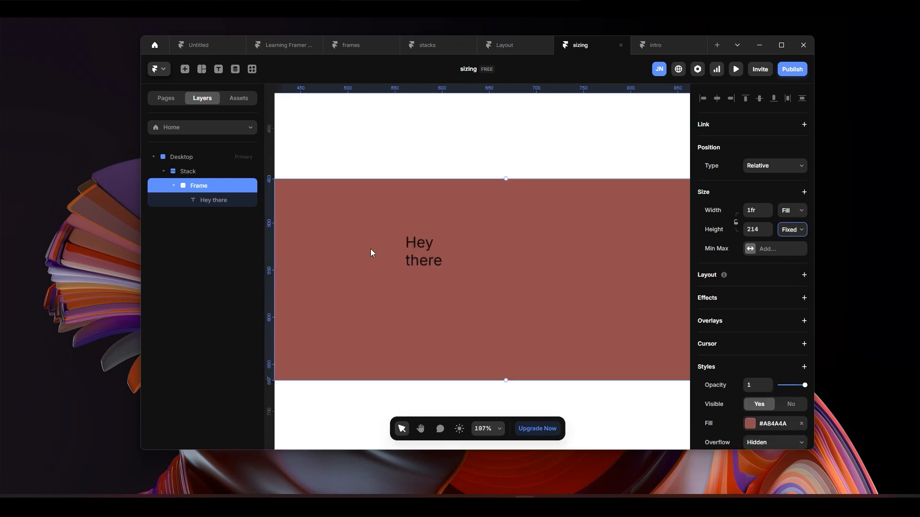
Set the height of the "Hey there" text layer to 37
left_click(213, 200)
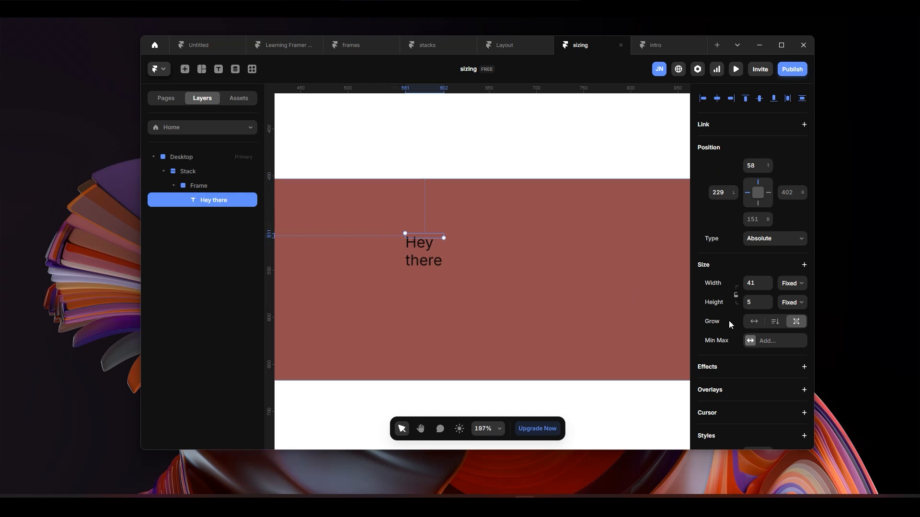
left_click_drag(769, 302, 758, 285)
scroll(452, 286, "down", 5)
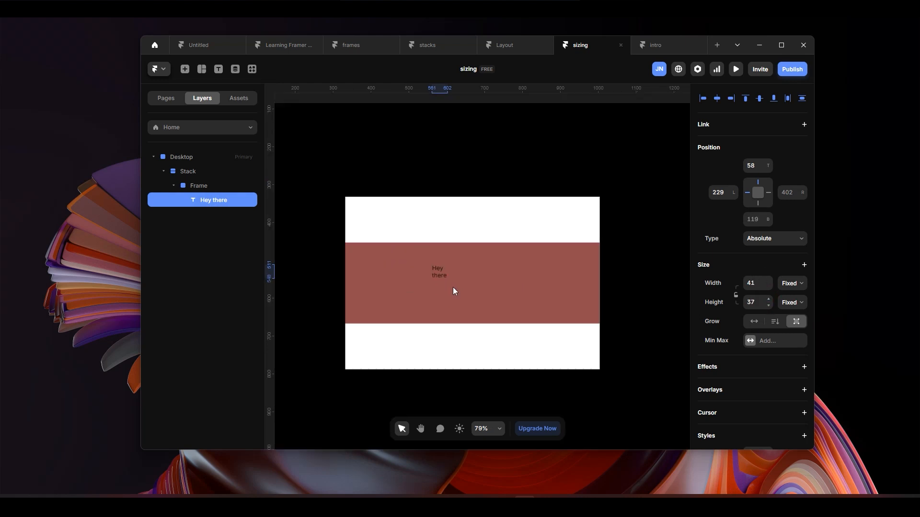
Set the red frame's height sizing to Fit Content around the "Hey there" text
left_click(454, 287)
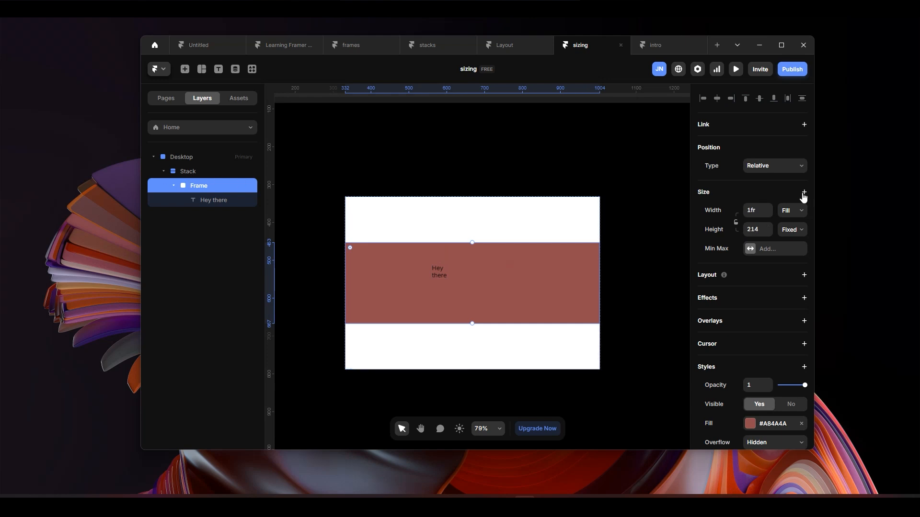
left_click(789, 231)
left_click(798, 283)
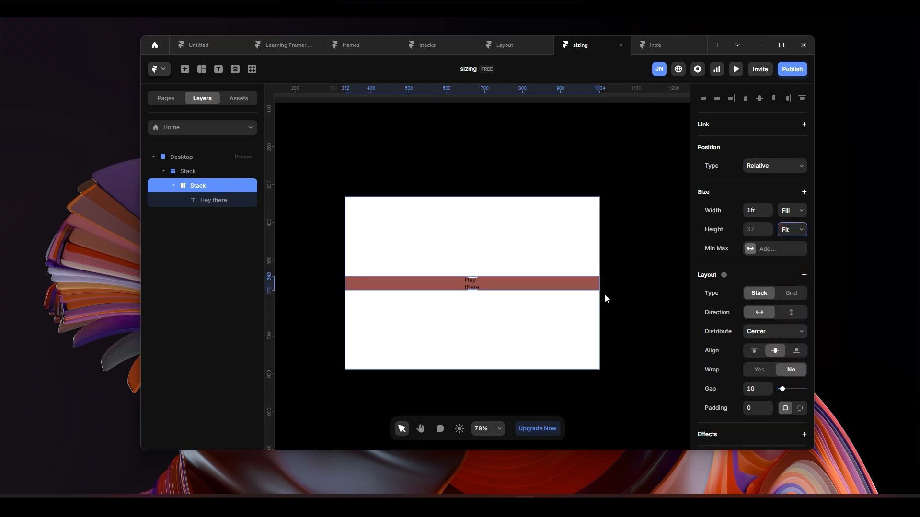
Set the red frame's width sizing to Fit Content as well, and undo both sizing changes
left_click(791, 211)
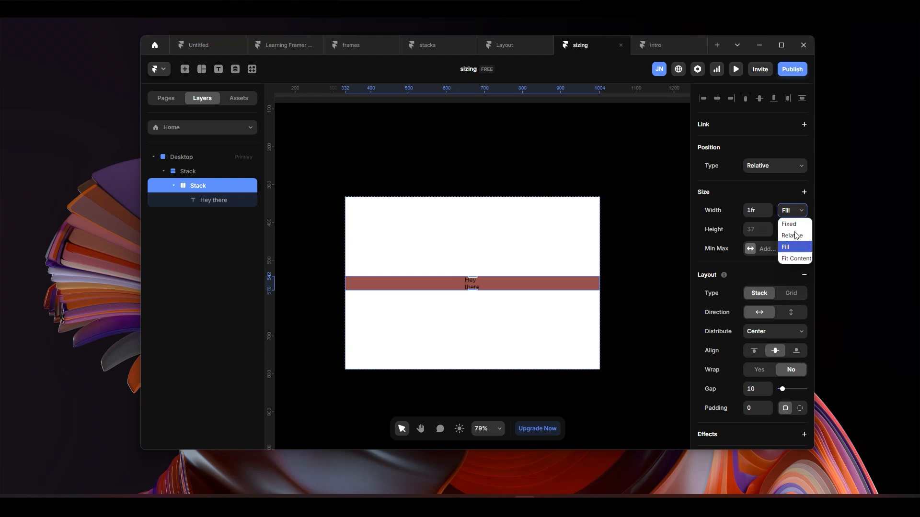
left_click(791, 212)
left_click(791, 211)
left_click(791, 259)
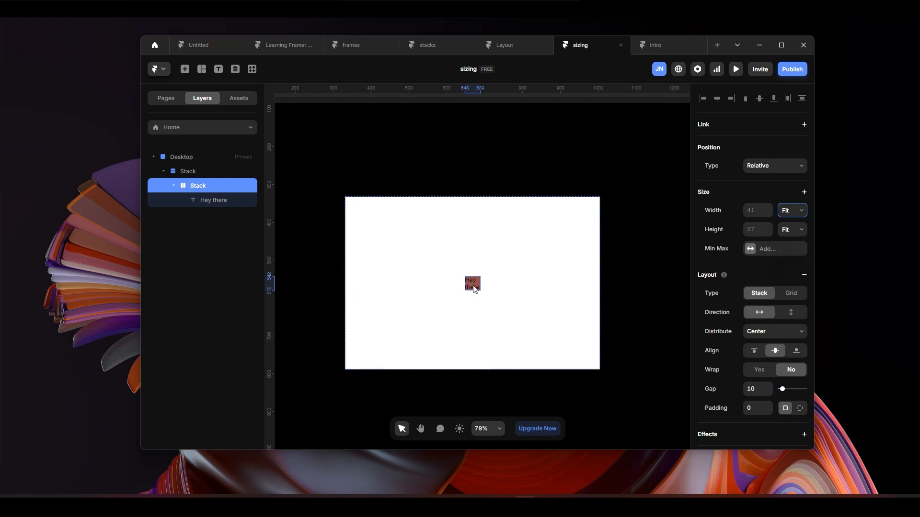
scroll(480, 288, "up", 5)
scroll(480, 290, "down", 5)
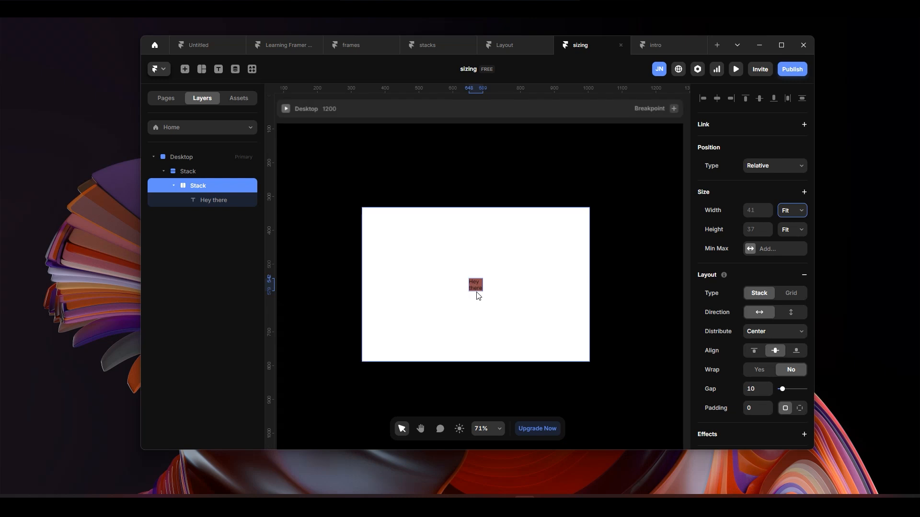
key("ctrl+z")
key("ctrl+z")
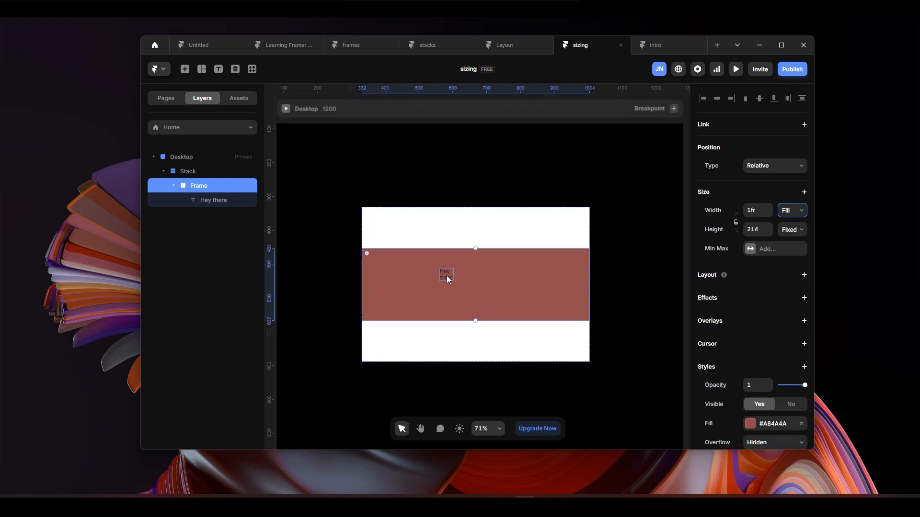
Delete the "Hey there" text and draw a frame about 214 by 110 inside the red frame
left_click(447, 275)
key("Delete")
key("f")
left_click_drag(442, 264, 515, 300)
Set the red frame's width sizing to Fit Content around the new inner frame
left_click(553, 282)
left_click(791, 215)
left_click(789, 253)
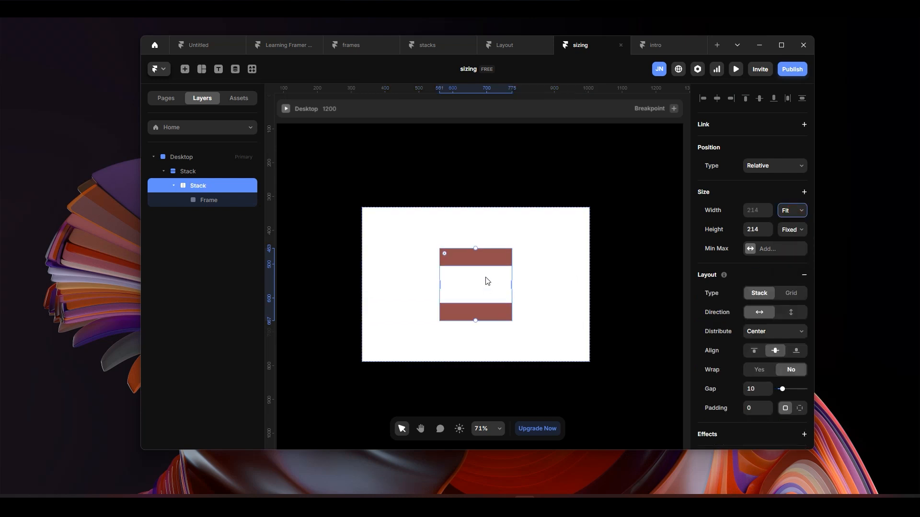
Change the innermost frame's fill to the light gray #B3ABAB
left_click(472, 277)
left_click(771, 423)
left_click_drag(628, 334, 570, 335)
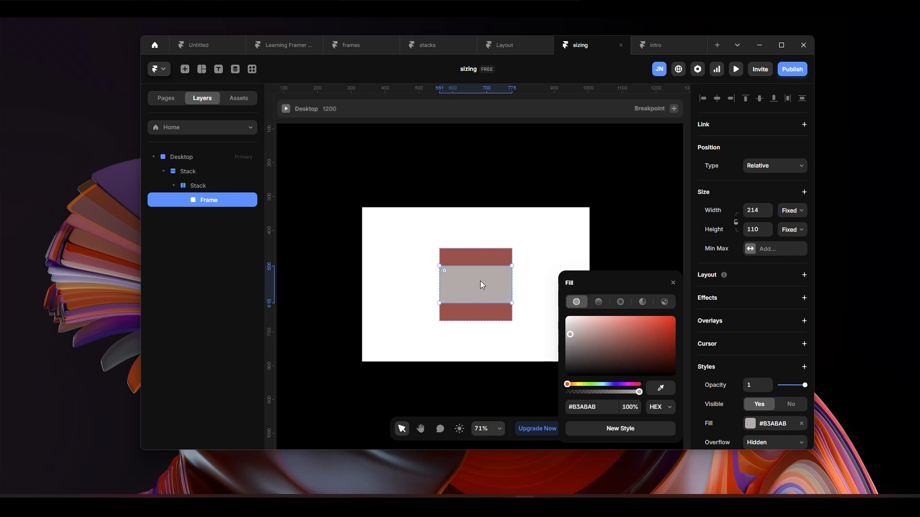
left_click(661, 207)
Set the red stack's height sizing to Fit Content so it hugs the gray frame
left_click(479, 256)
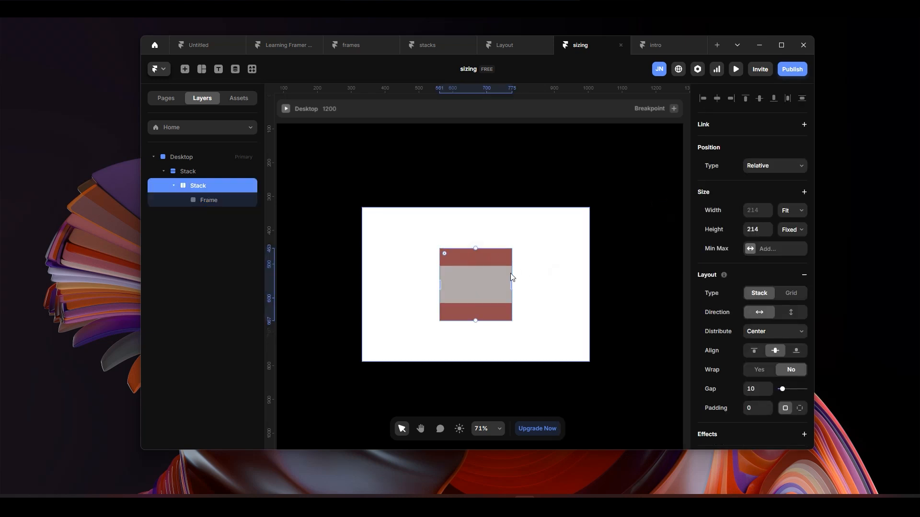
left_click(791, 229)
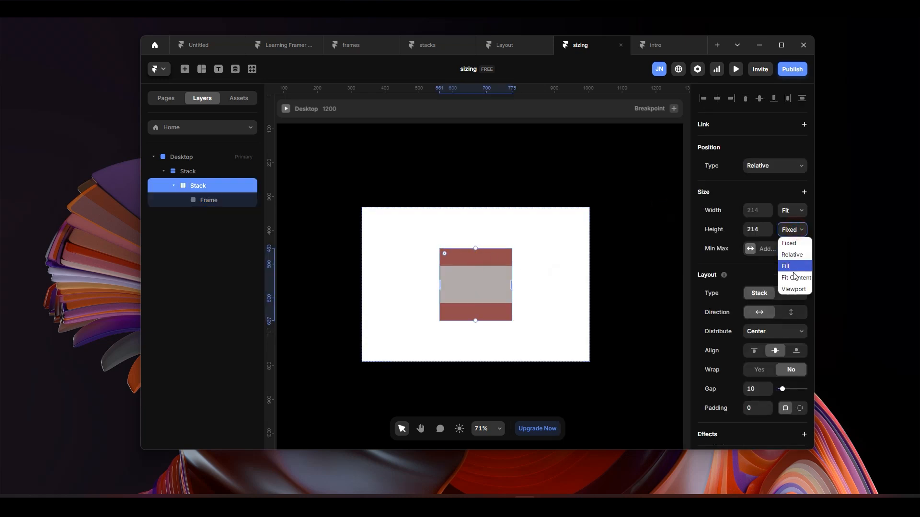
left_click(793, 277)
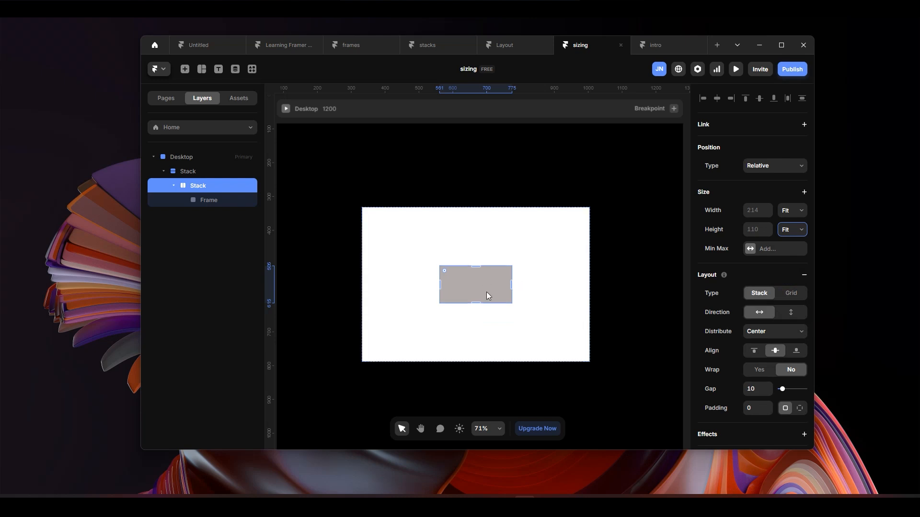
Inspect the stack fitted around the gray frame and switch to the Learning Framer page's Sizing overview
scroll(481, 271, "up", 3)
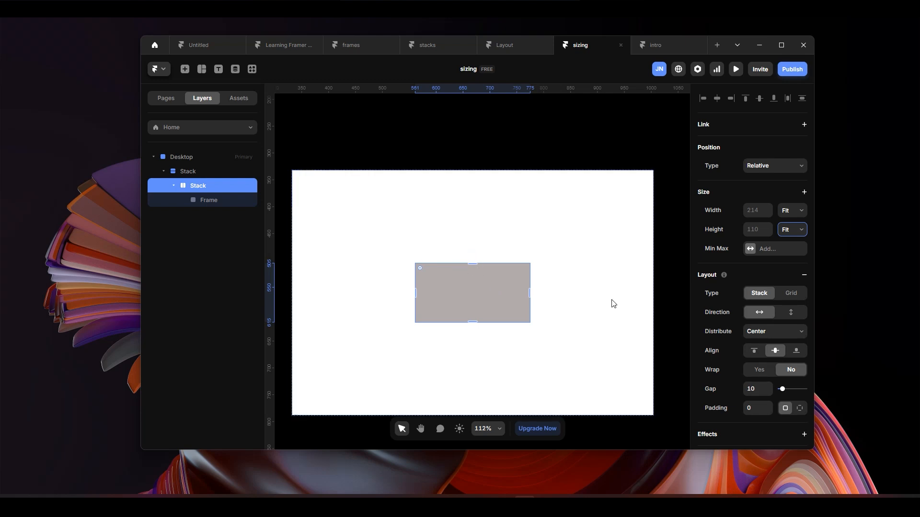
scroll(439, 286, "down", 5)
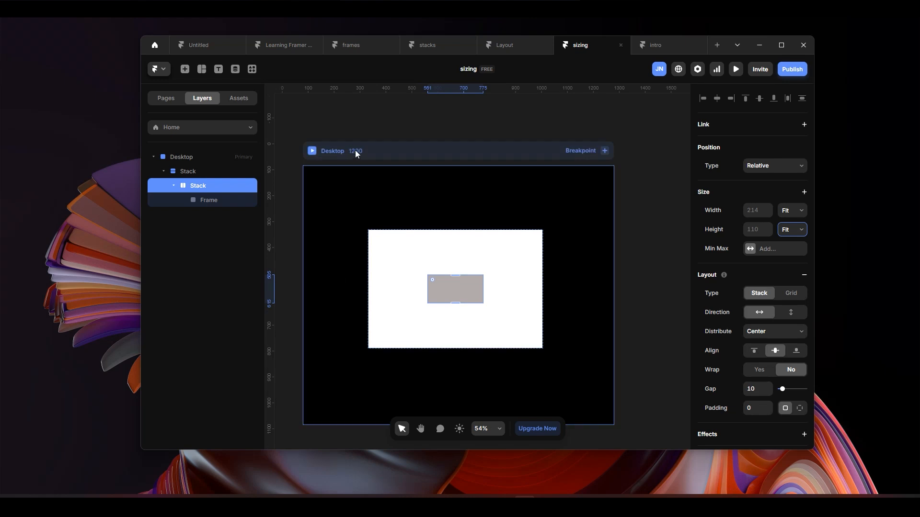
left_click(285, 50)
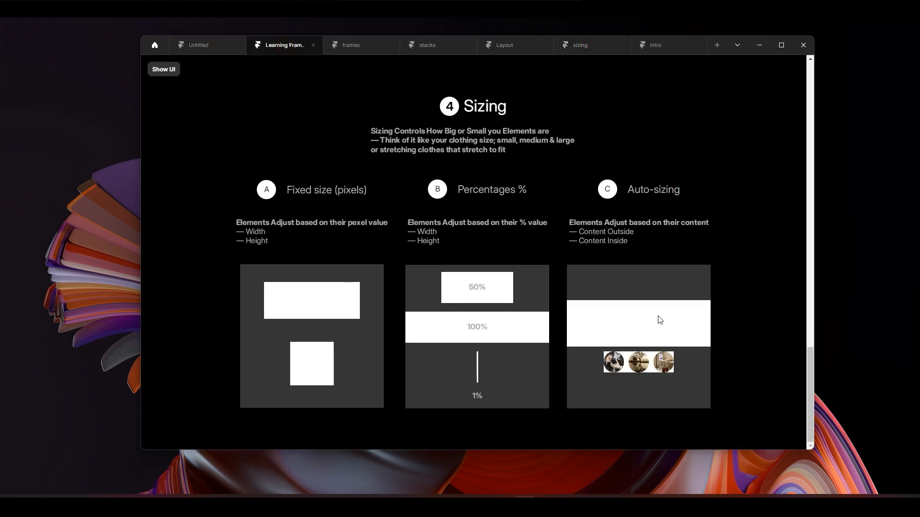